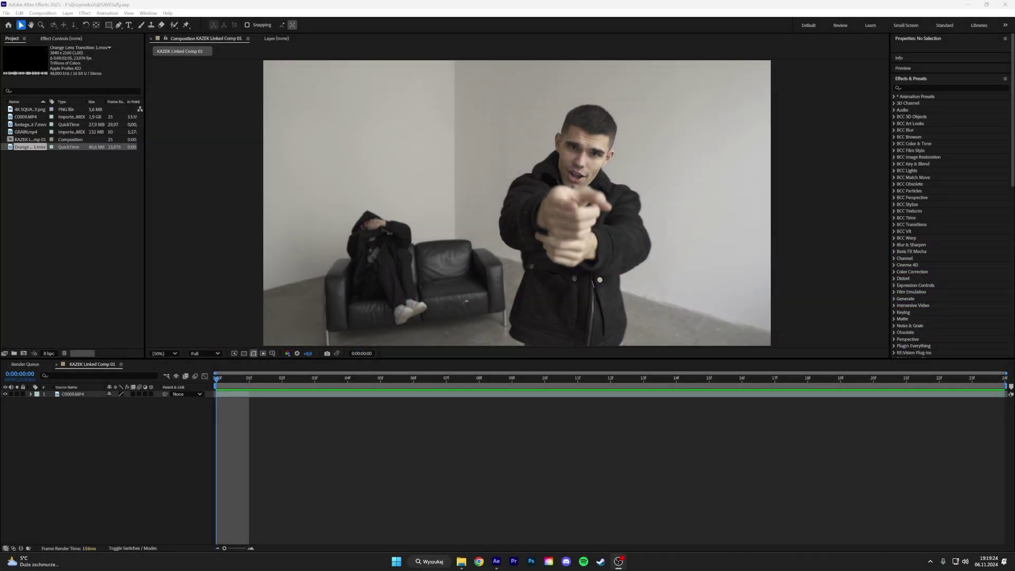
Split the C0009.MP4 layer at frame 9 of the composition.
left_click_drag(216, 381, 245, 421)
left_click(537, 396)
key("ctrl+shift+d")
key("space")
left_click_drag(534, 379, 517, 394)
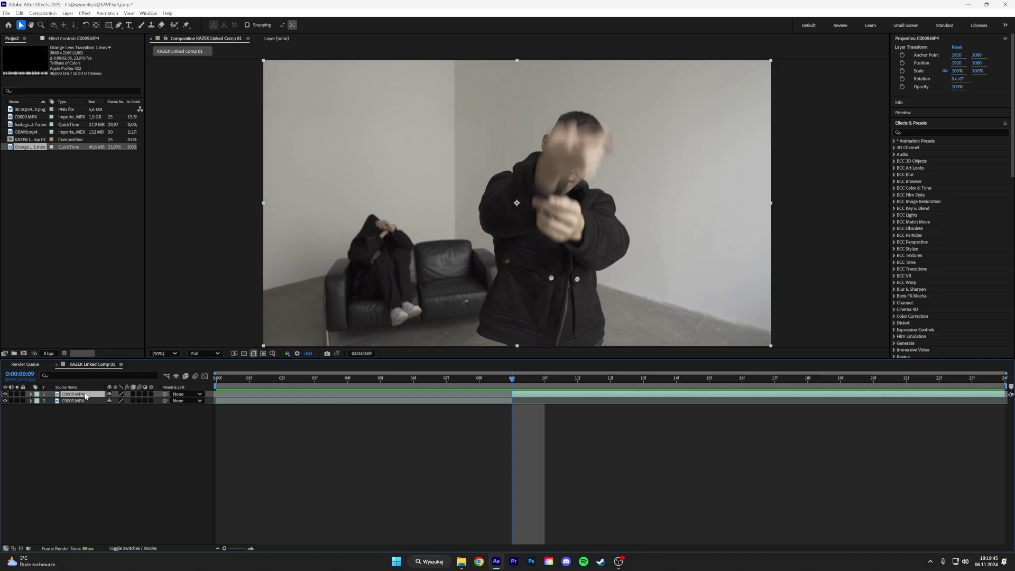
Enable time remapping on the second part of the split C0009.MP4 clip and add a Time Remap keyframe at frame 9.
right_click(85, 396)
right_click(528, 393)
mouse_move(556, 271)
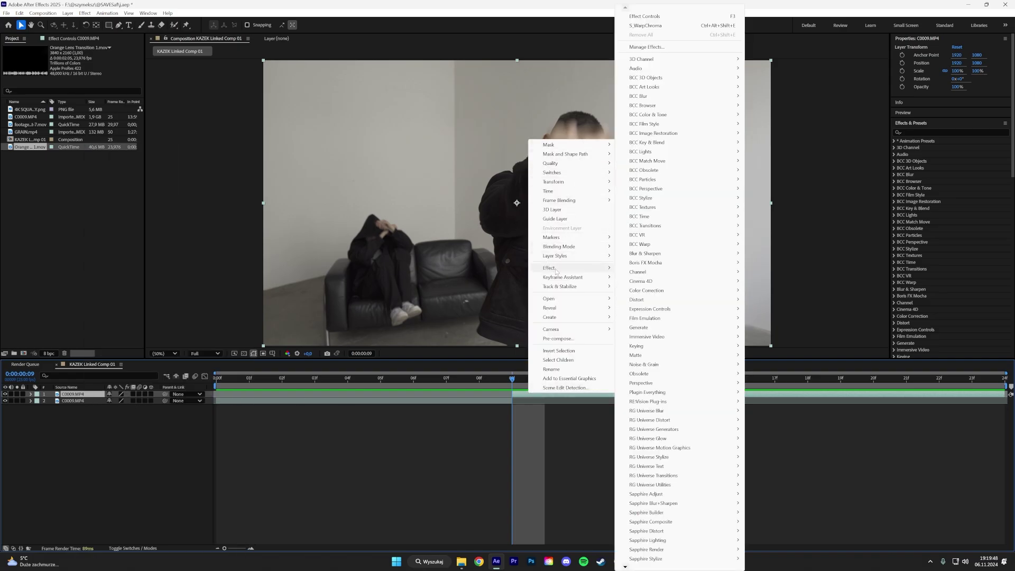
mouse_move(592, 191)
left_click(650, 191)
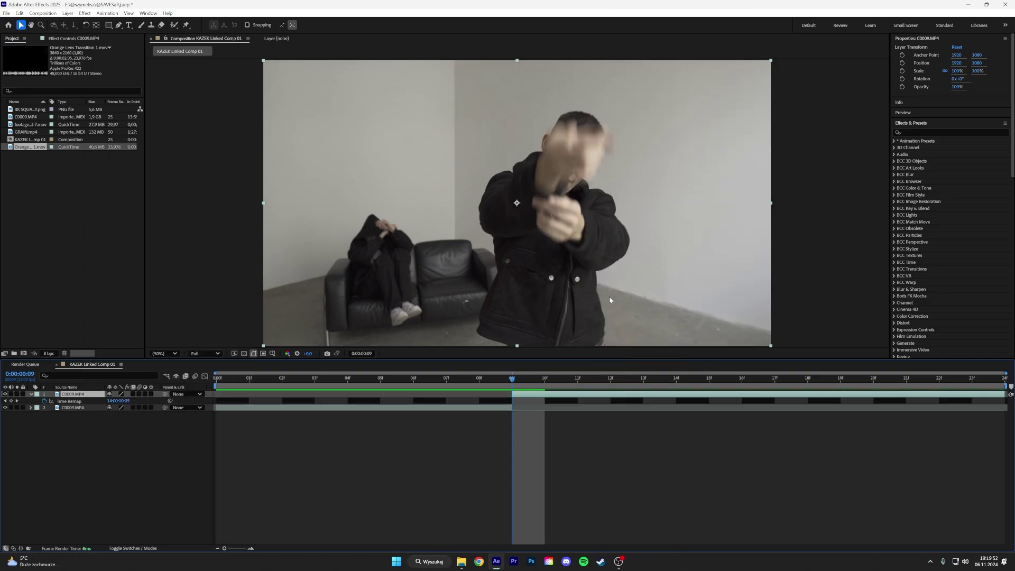
left_click(11, 401)
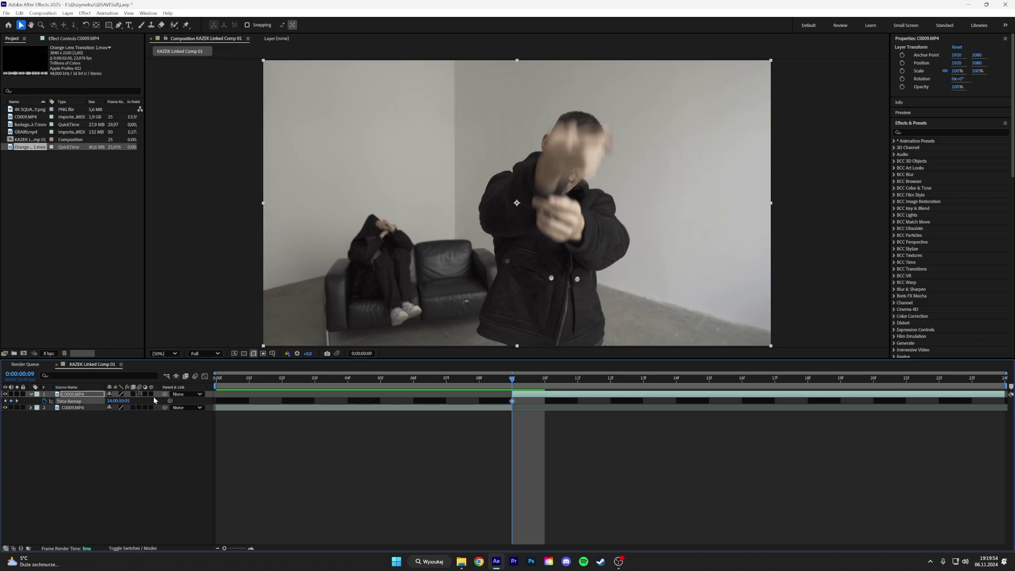
Add Time Remap keyframes at frames 11 and 23, jumping the footage ahead at frame 11 and slowing it down up to frame 23.
left_click_drag(513, 380, 571, 381)
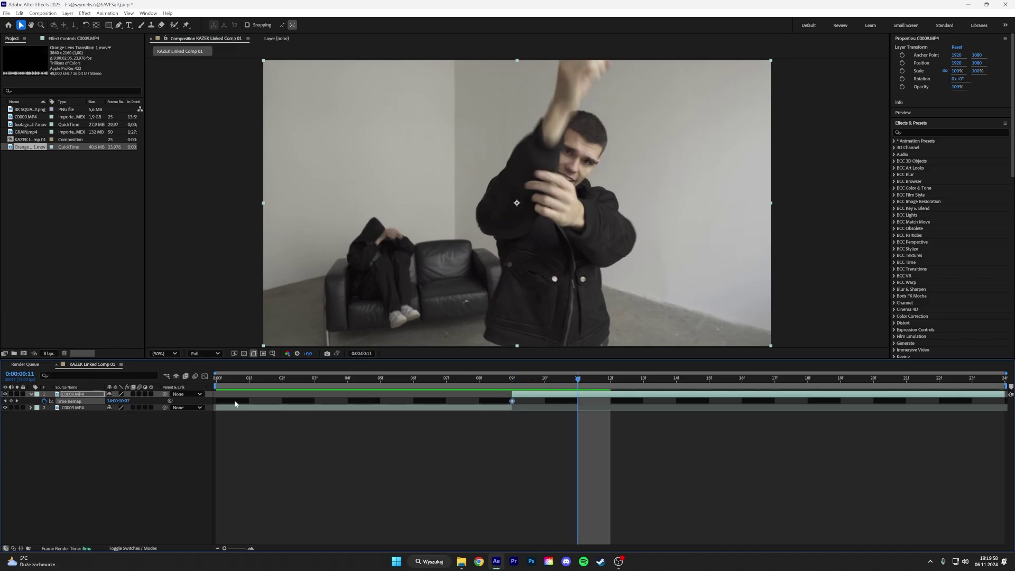
left_click_drag(119, 401, 125, 400)
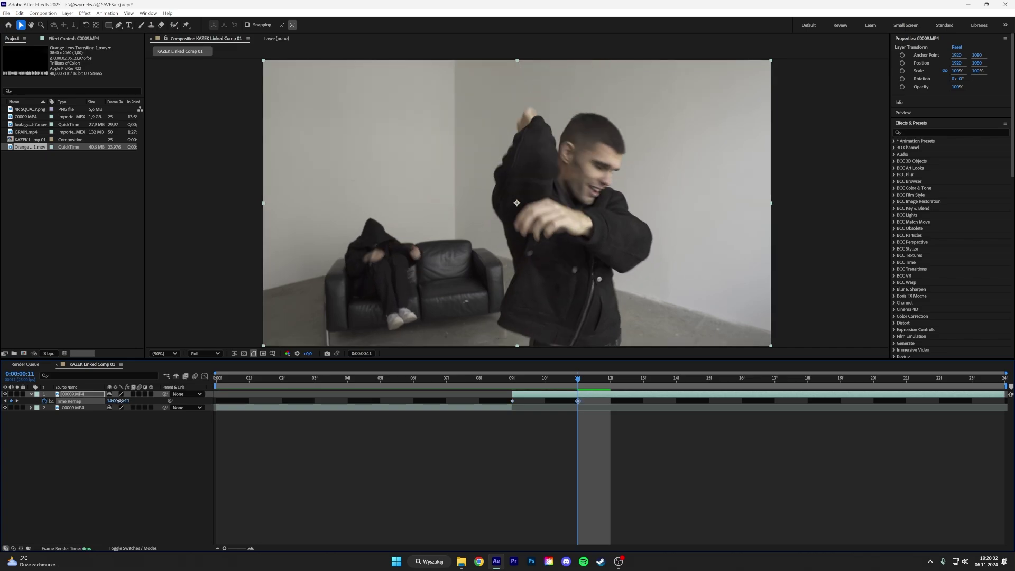
key("space")
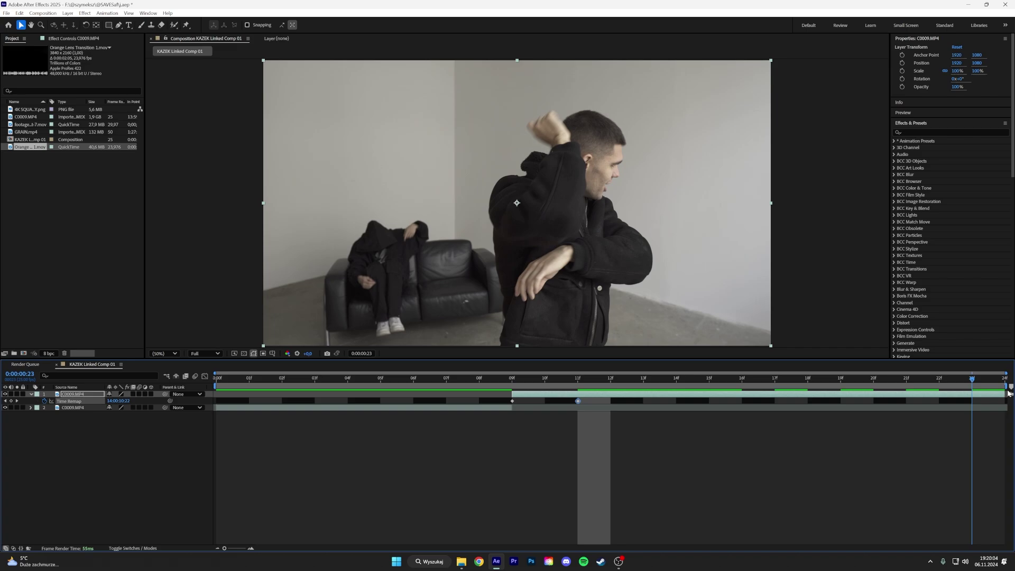
left_click_drag(120, 402, 127, 401)
left_click(500, 379)
key("space")
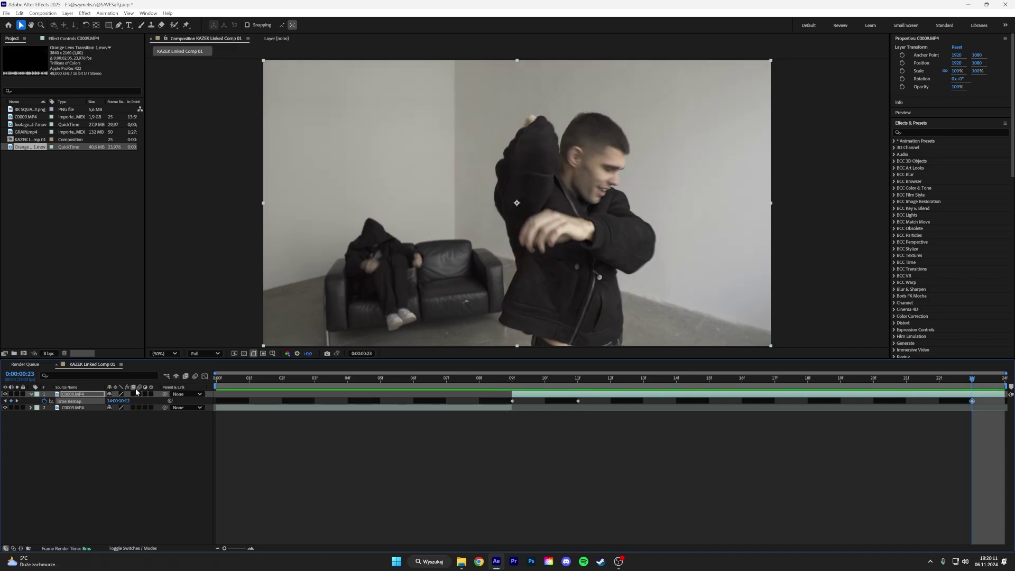
Enable frame blending and motion blur for the time-remapped C0009.MP4 clip.
left_click(133, 393)
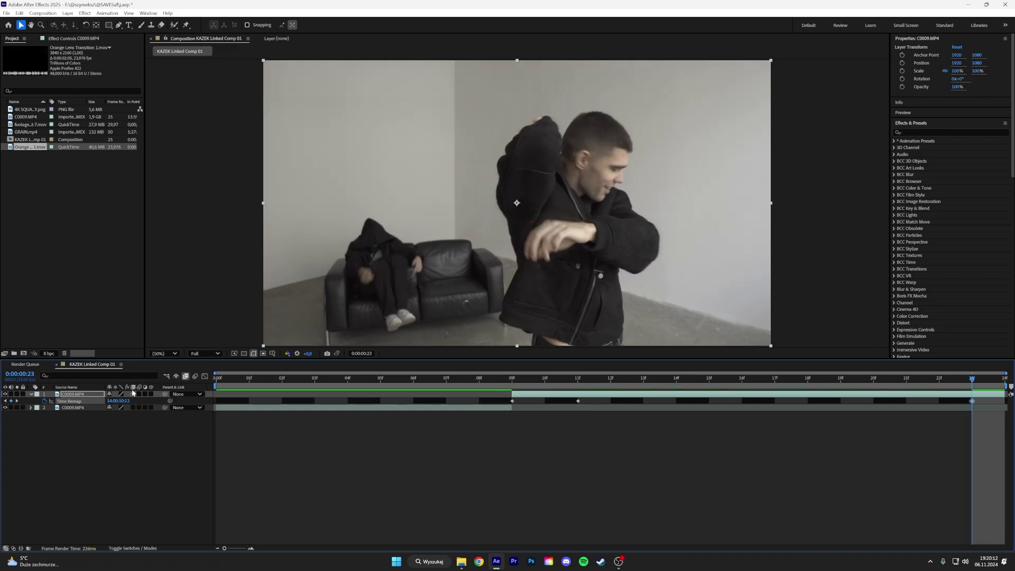
left_click(133, 394)
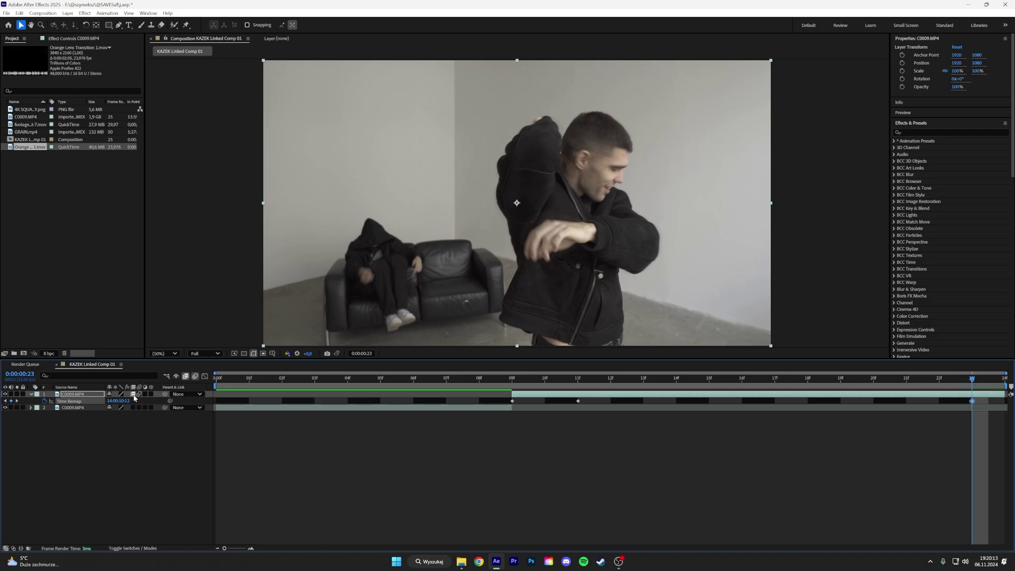
left_click(134, 394)
Preview the speed change around the cut several times, starting between frames 6 and 8.
left_click(487, 378)
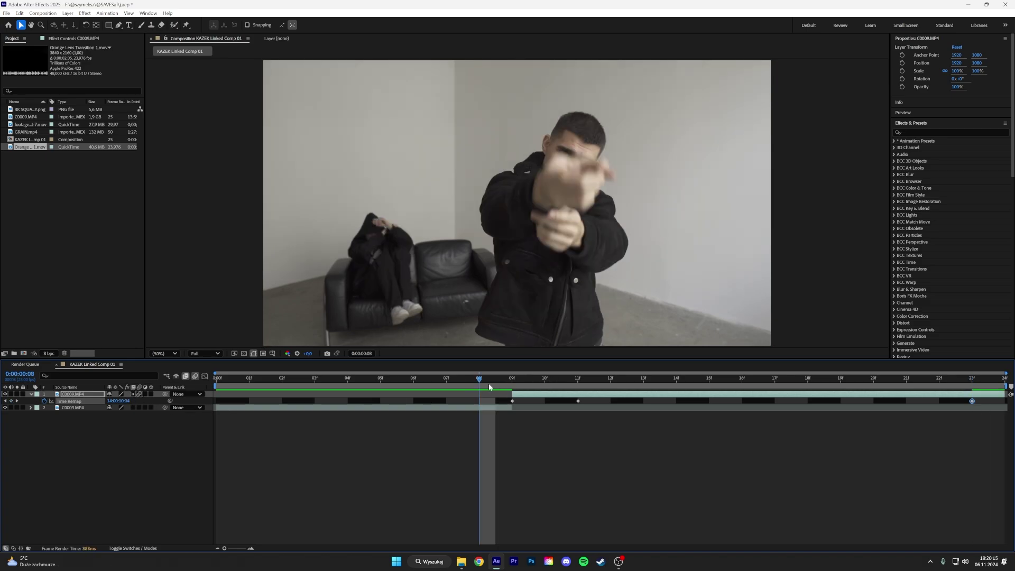
key("space")
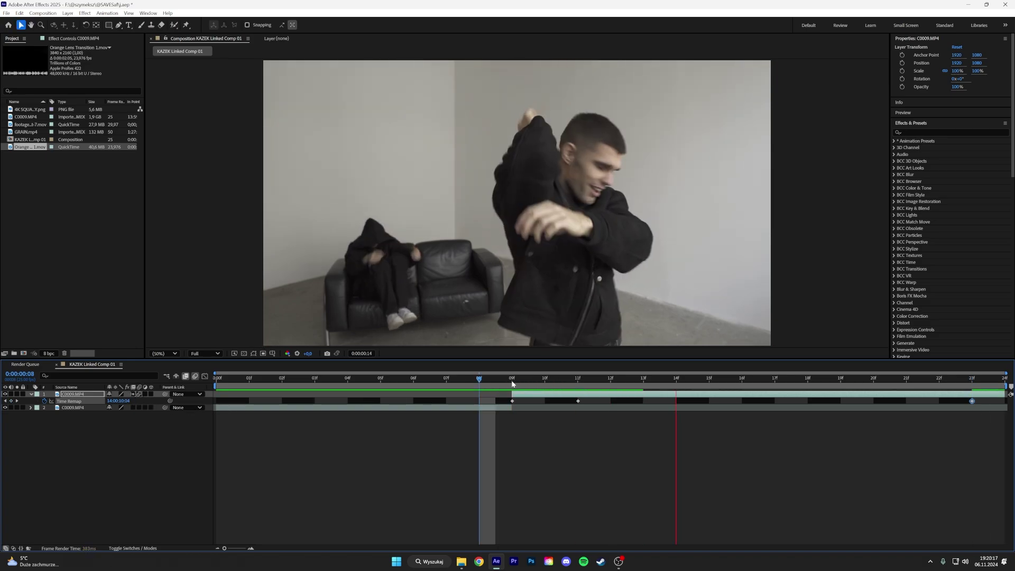
left_click(449, 379)
key("space")
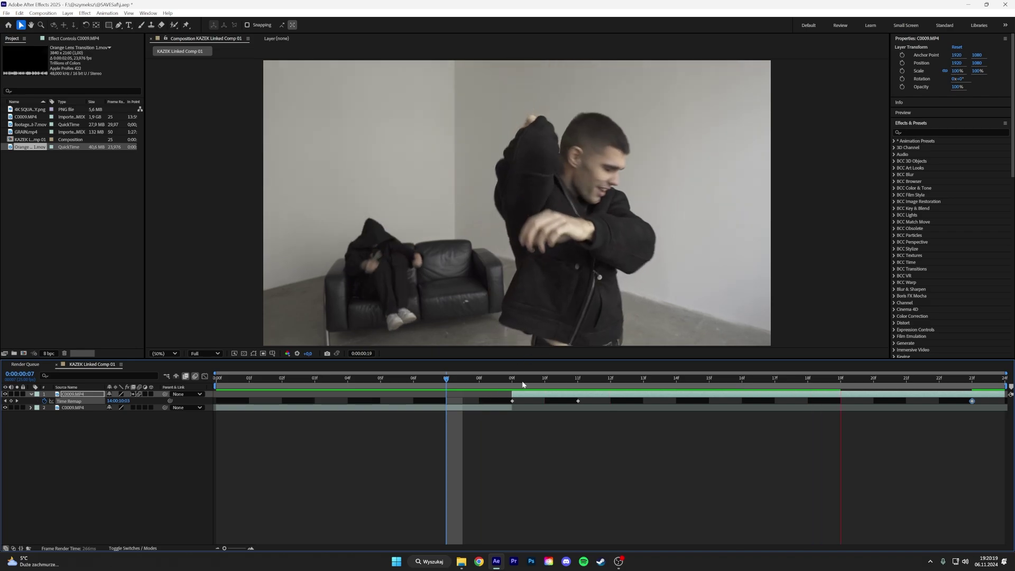
key("space")
left_click(477, 379)
key("space")
left_click(415, 379)
key("space")
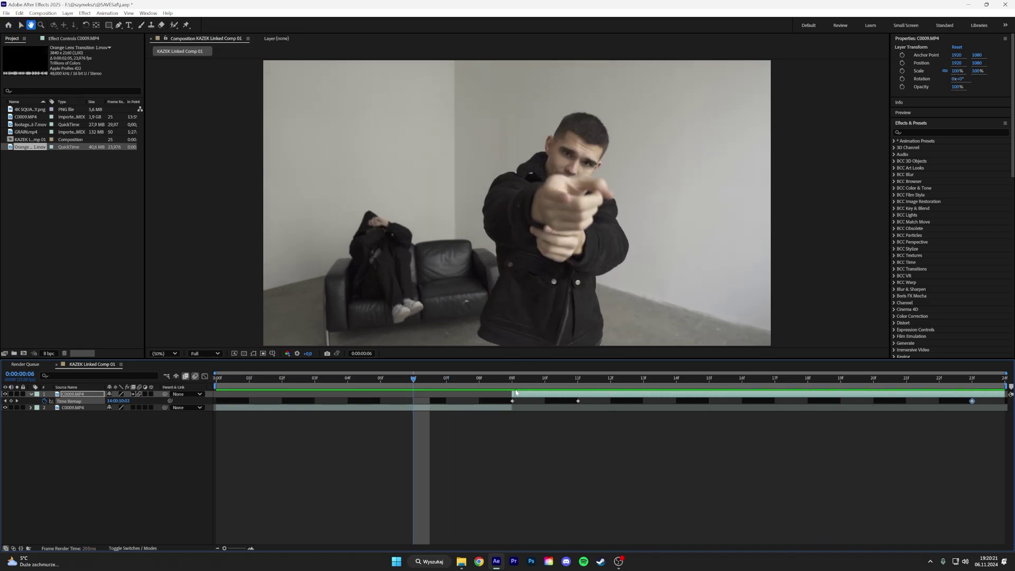
Raise the Time Remap value of the keyframe at frame 23 and preview the speed ramp.
left_click_drag(539, 380, 974, 392)
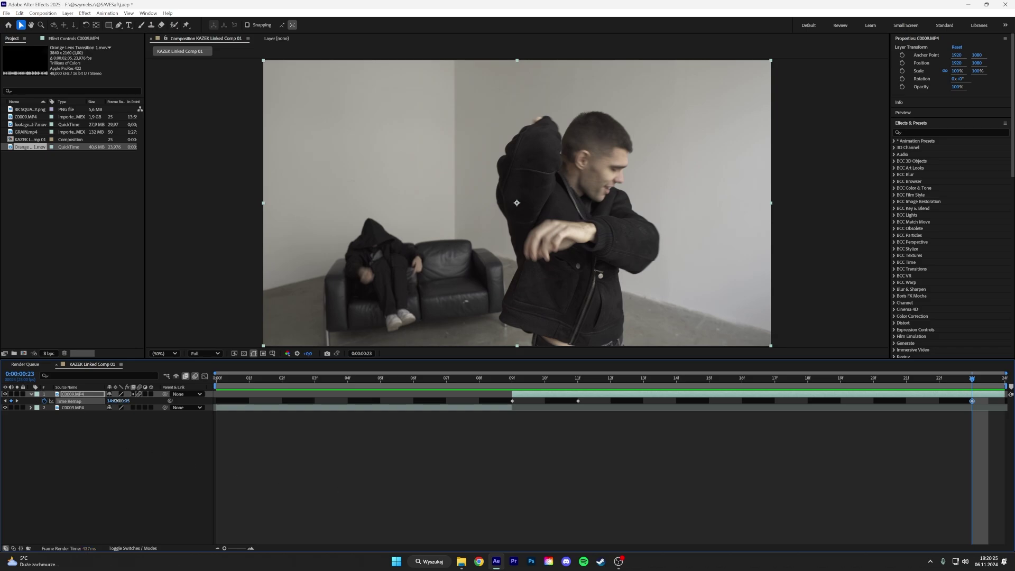
left_click_drag(116, 401, 122, 400)
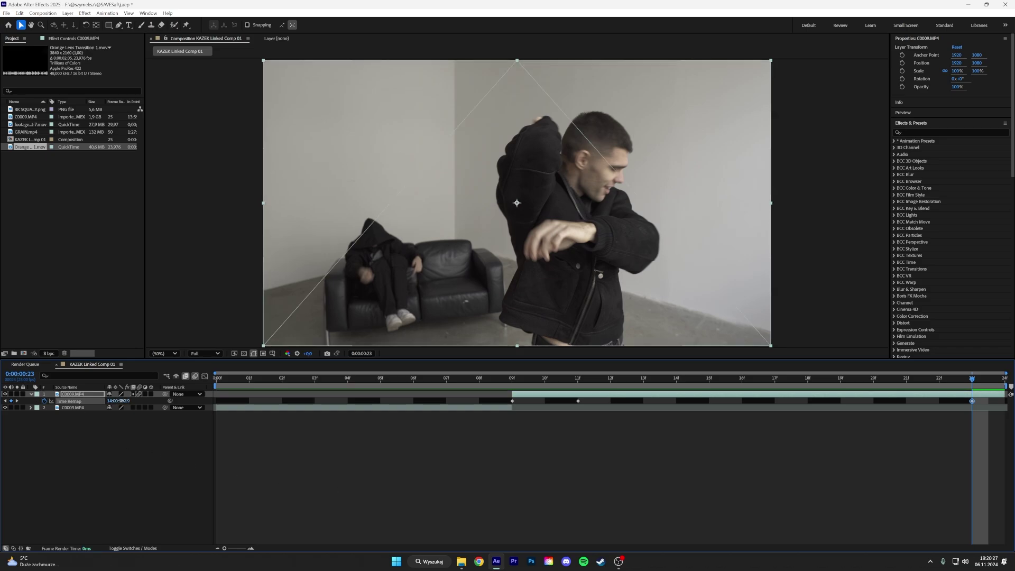
left_click(485, 379)
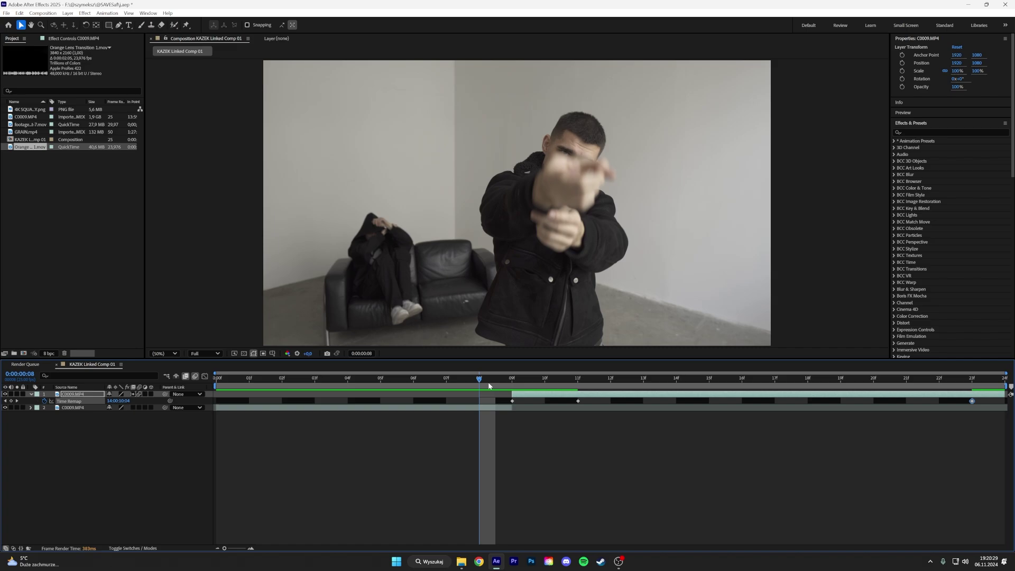
key("space")
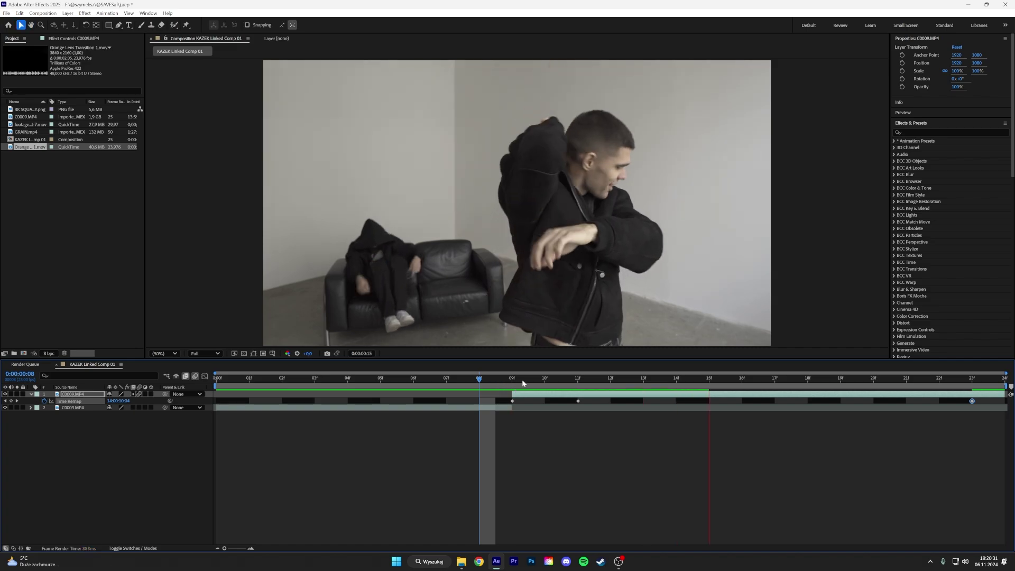
left_click(416, 379)
key("space")
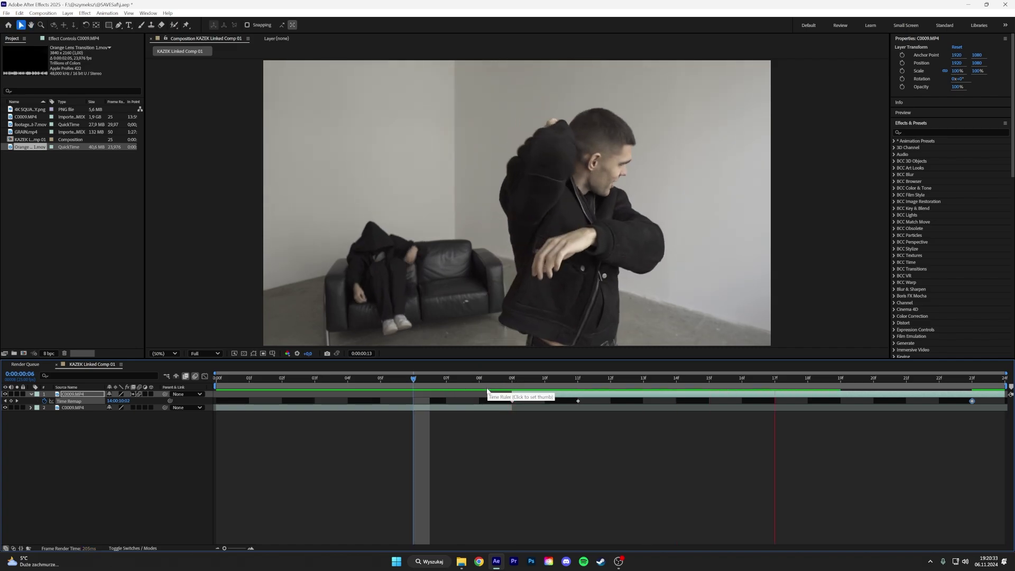
key("space")
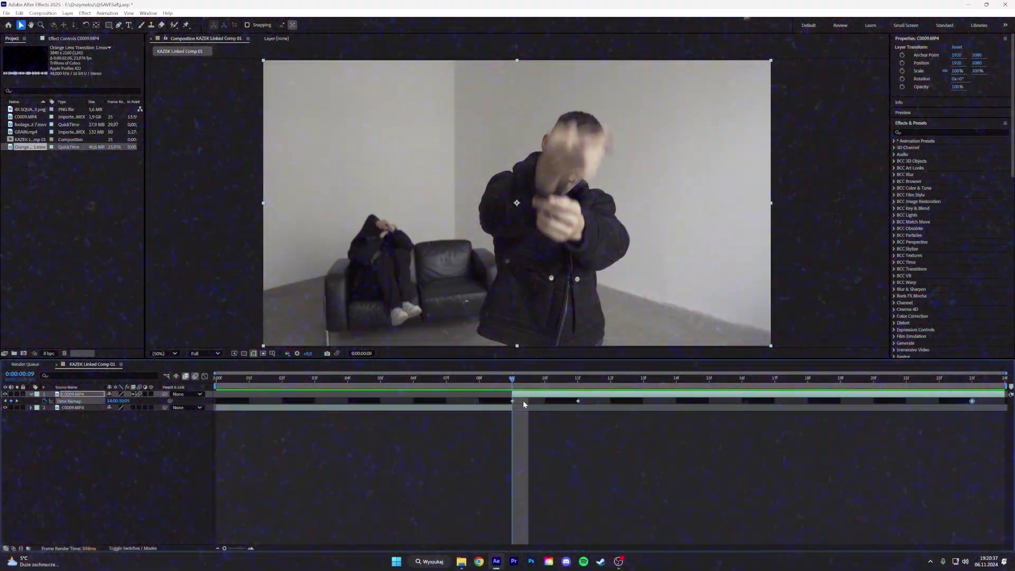
Apply Easy Ease to all three Time Remap keyframes.
left_click_drag(497, 399, 987, 404)
key("F9")
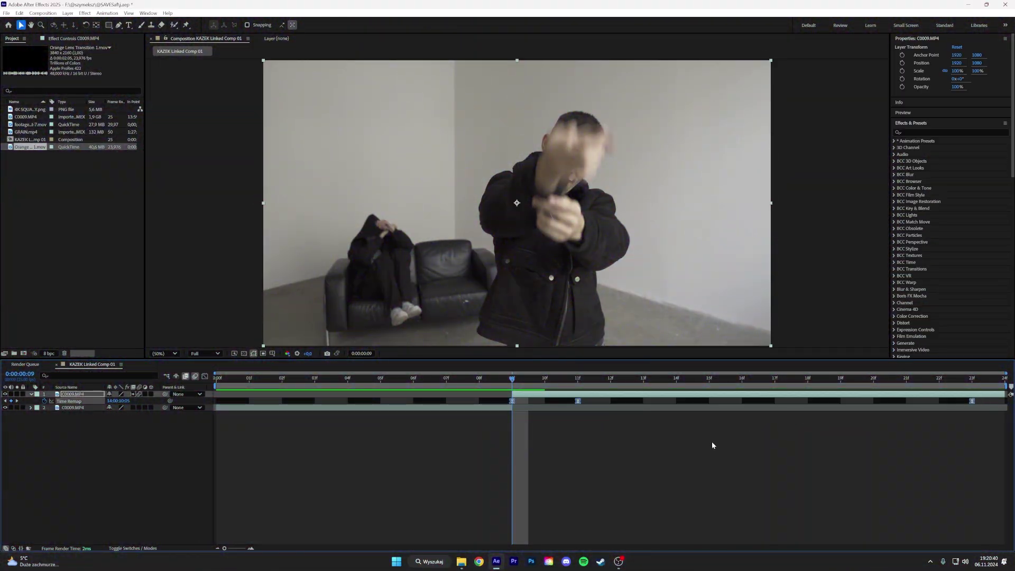
left_click(613, 448)
Add footagecrate-blood-hit-7.mov as the uppermost layer, starting at frame 6.
mouse_move(513, 379)
left_mouse_down()
mouse_move(443, 387)
mouse_move(528, 390)
left_mouse_up()
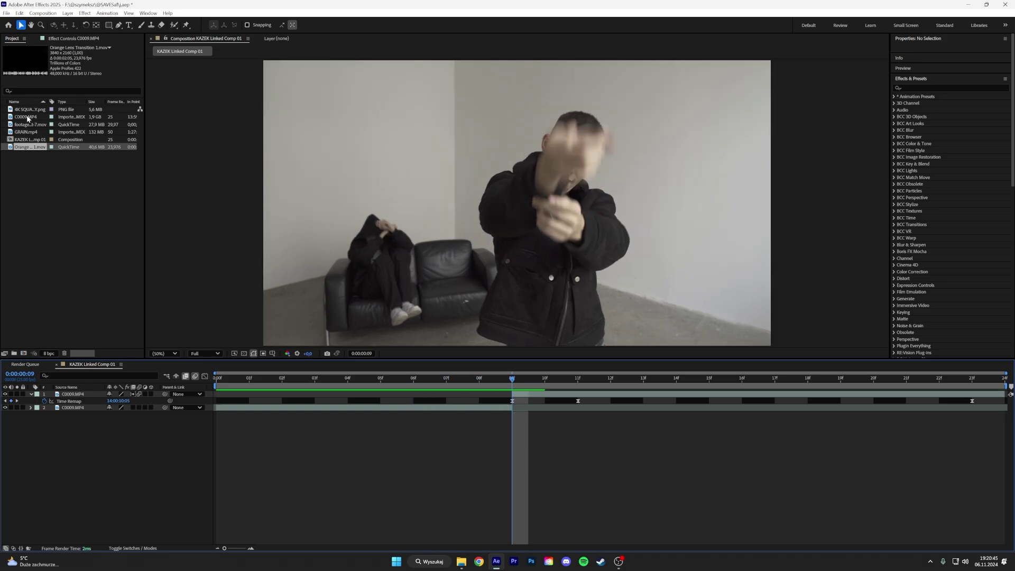
mouse_move(29, 127)
left_mouse_down()
mouse_move(579, 431)
mouse_move(499, 396)
left_mouse_up()
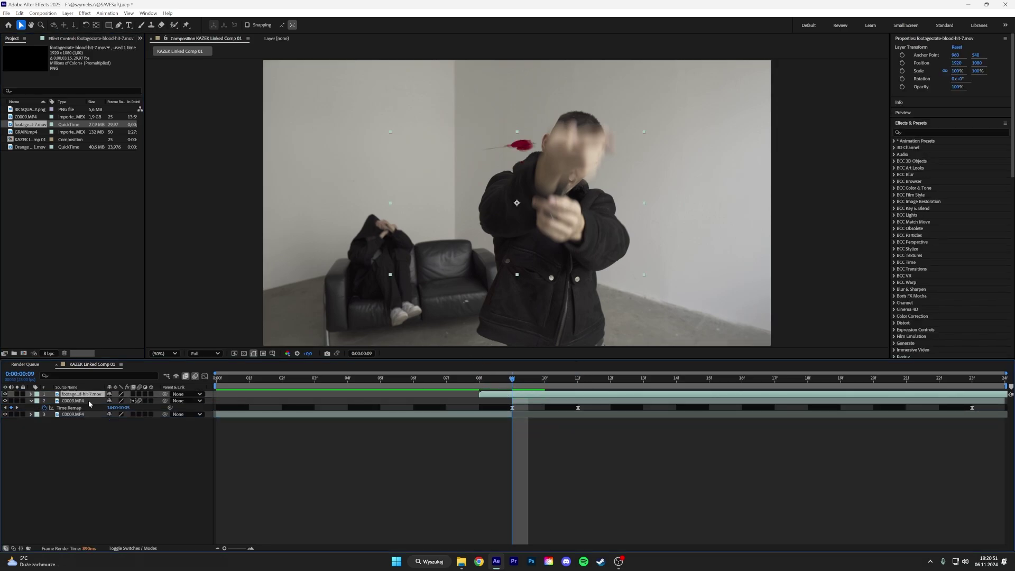
right_click(74, 394)
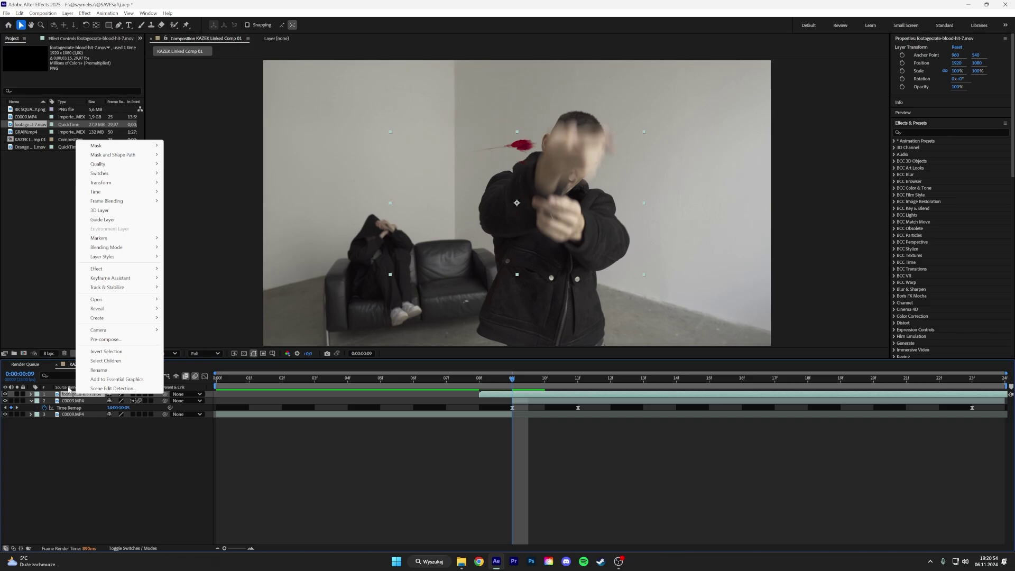
left_click(67, 395)
left_click_drag(532, 397, 465, 400)
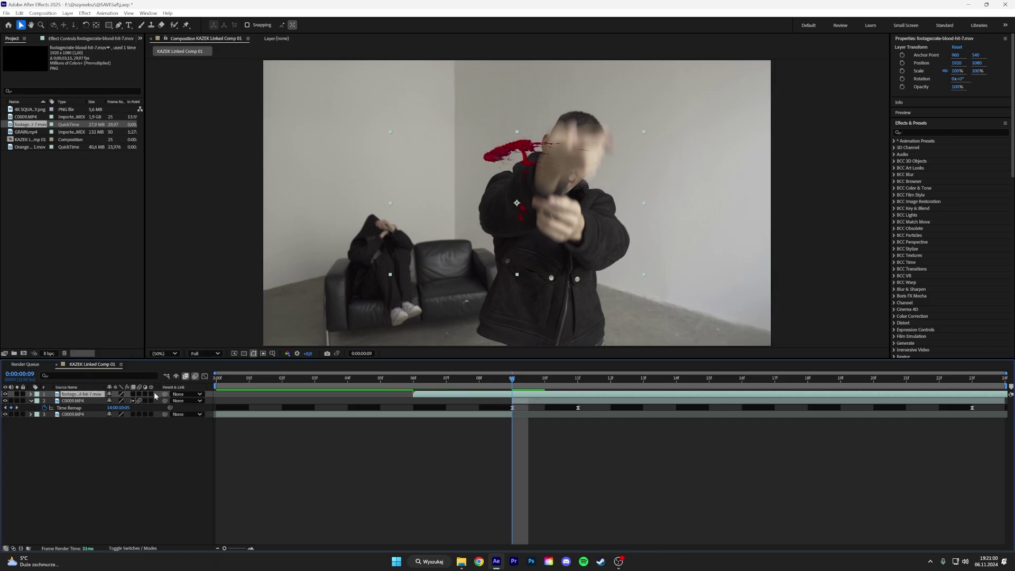
Scale the blood hit layer to 304% and place it at about 1526, 1604 so the splatter covers the wall.
key("s")
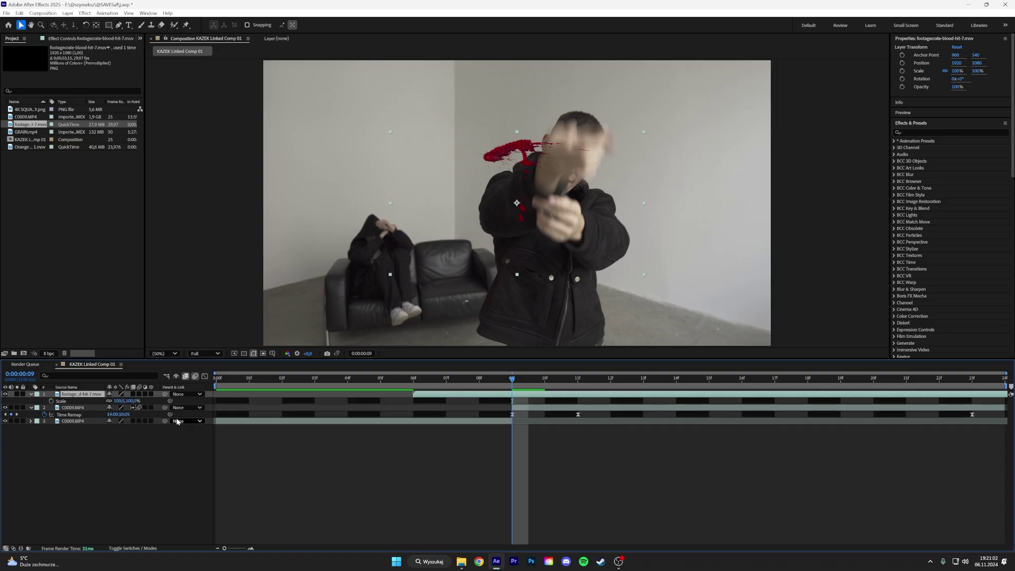
left_click_drag(134, 403, 203, 401)
left_click_drag(506, 167, 463, 215)
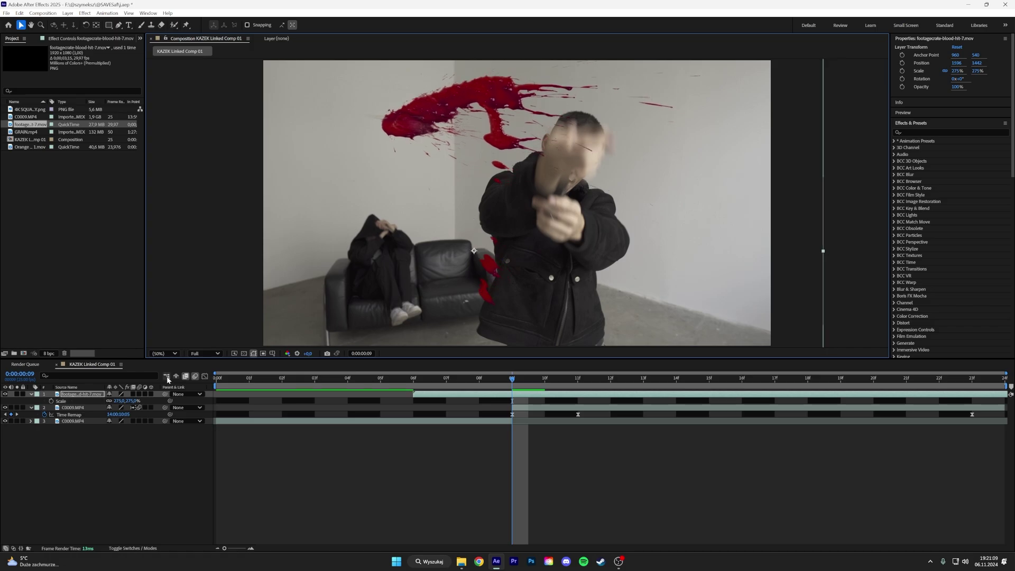
left_click_drag(130, 404, 142, 402)
left_click_drag(482, 178, 472, 200)
Shift the blood hit layer to start at frame 8 and preview the composition at Quarter resolution.
left_click_drag(509, 395, 576, 397)
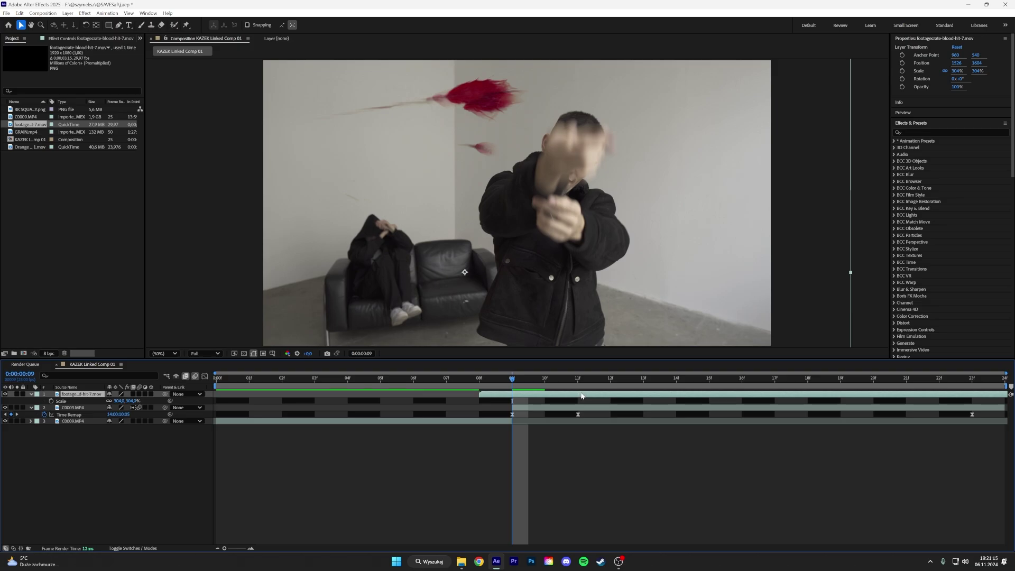
left_click_drag(511, 383, 448, 386)
left_click(209, 355)
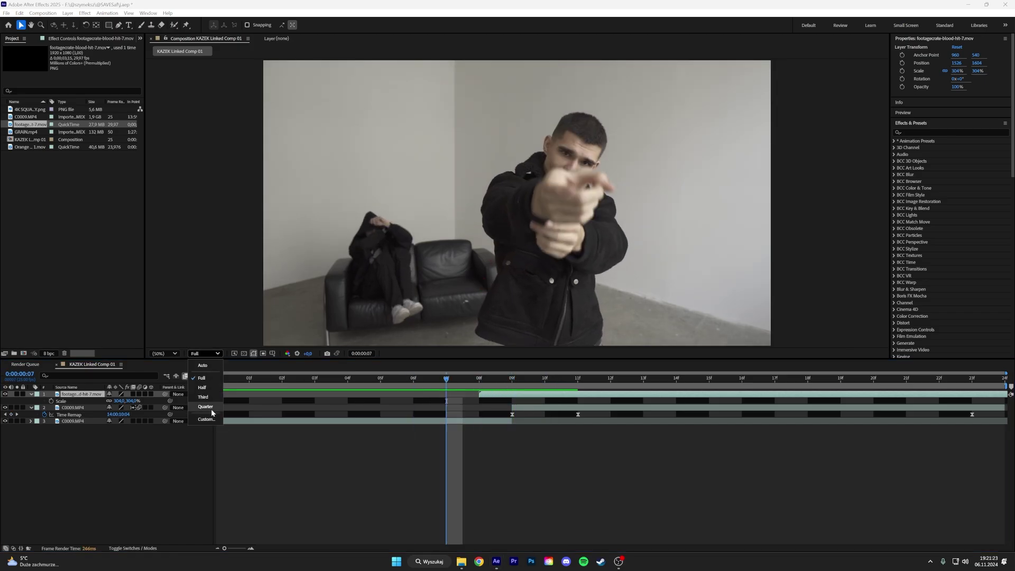
left_click(205, 406)
key("space")
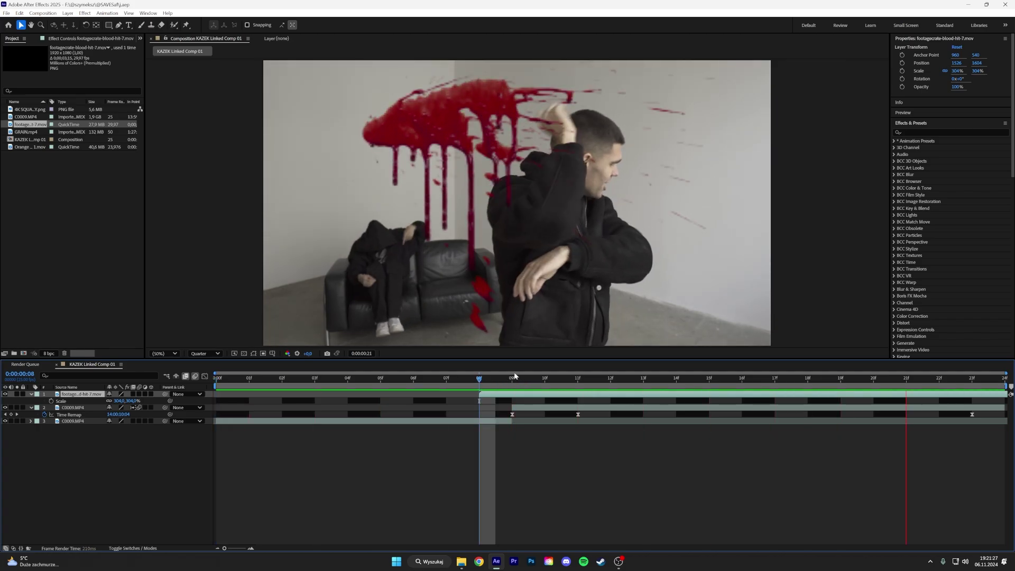
key("space")
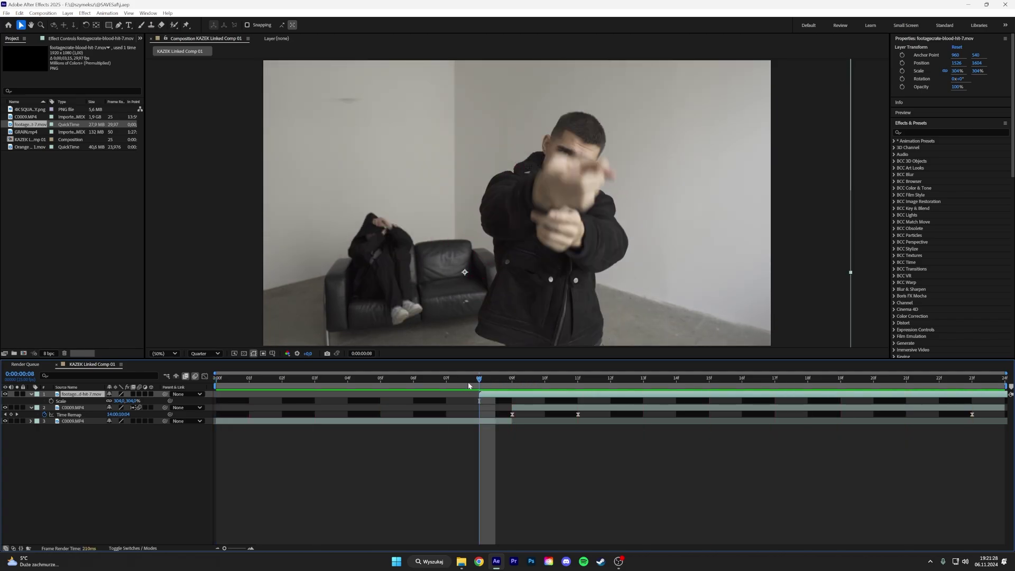
Apply the Camera Lens Blur effect to the second C0009.MP4 clip, which starts at frame 9.
left_click_drag(468, 382, 522, 409)
left_click(524, 465)
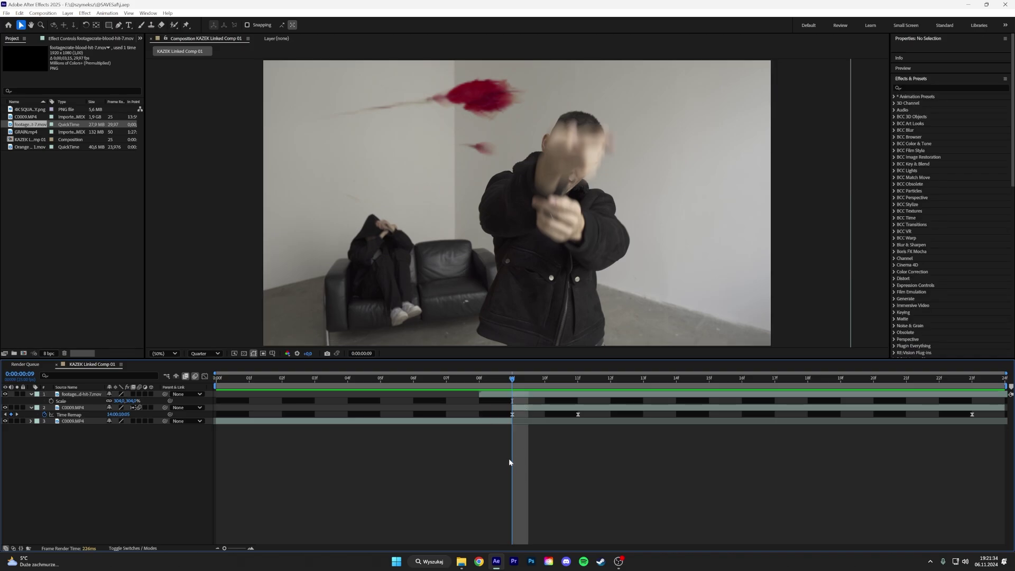
left_click(618, 407)
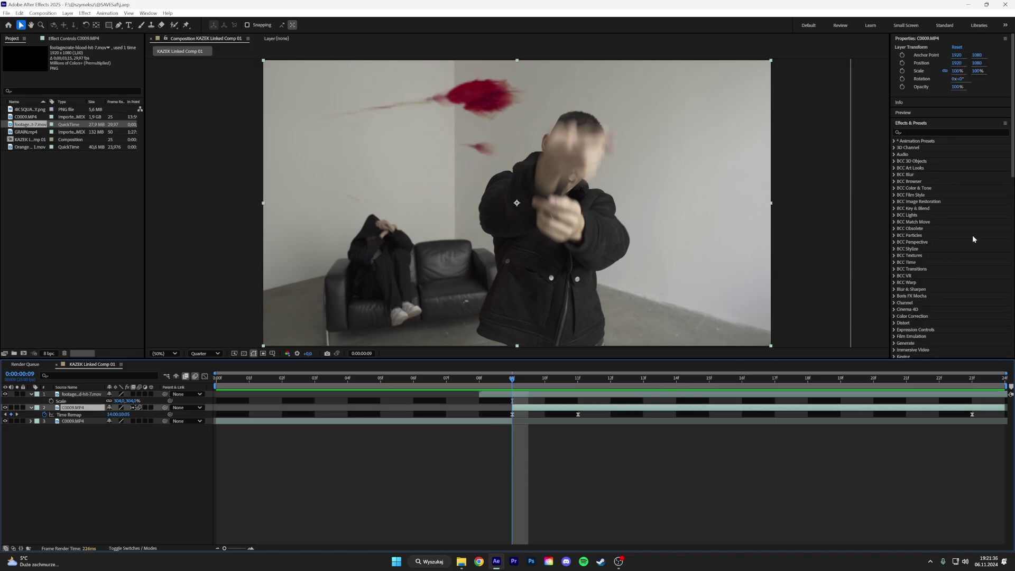
left_click(932, 130)
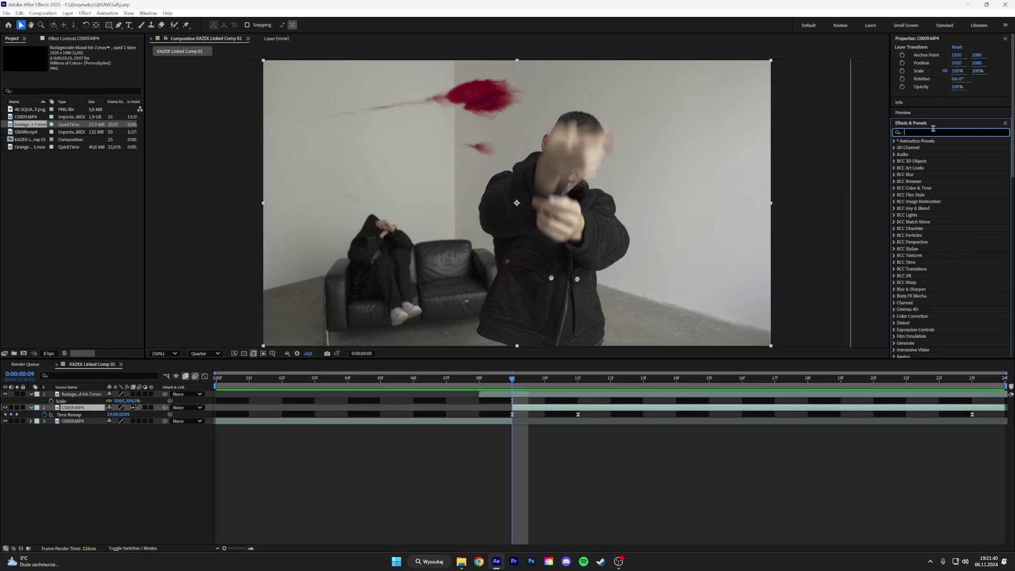
type("ca")
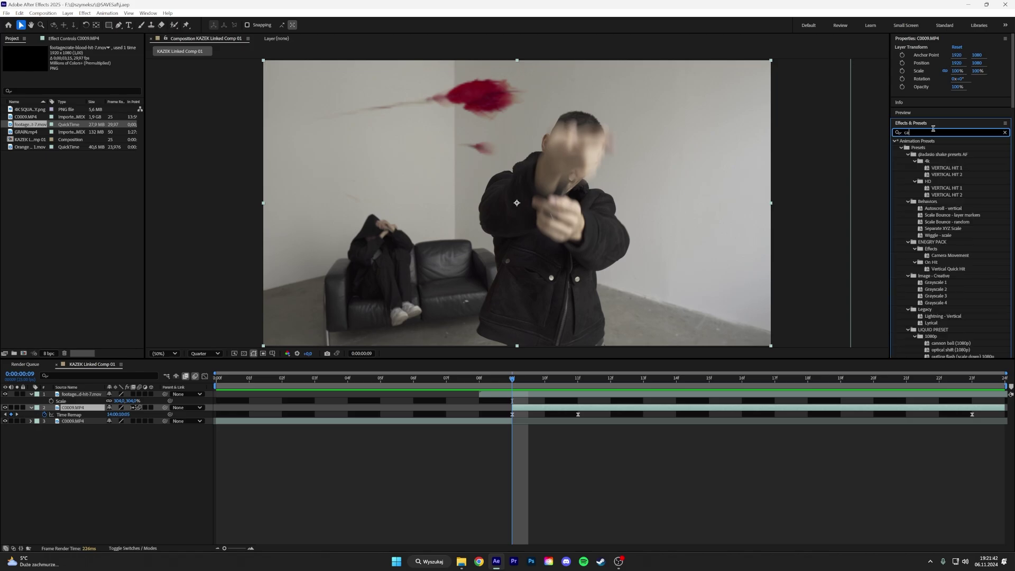
type("mera")
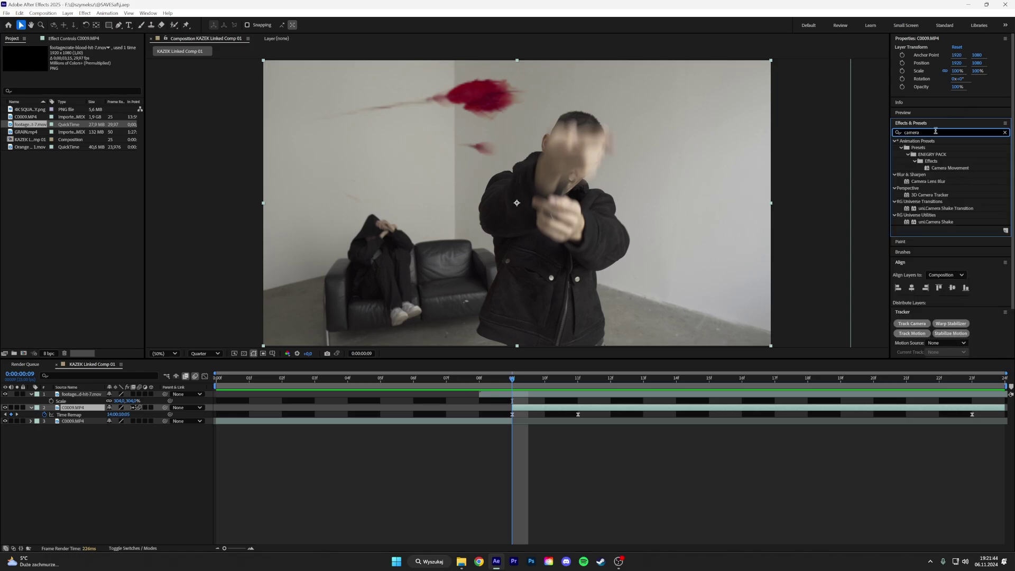
left_click_drag(940, 184, 530, 412)
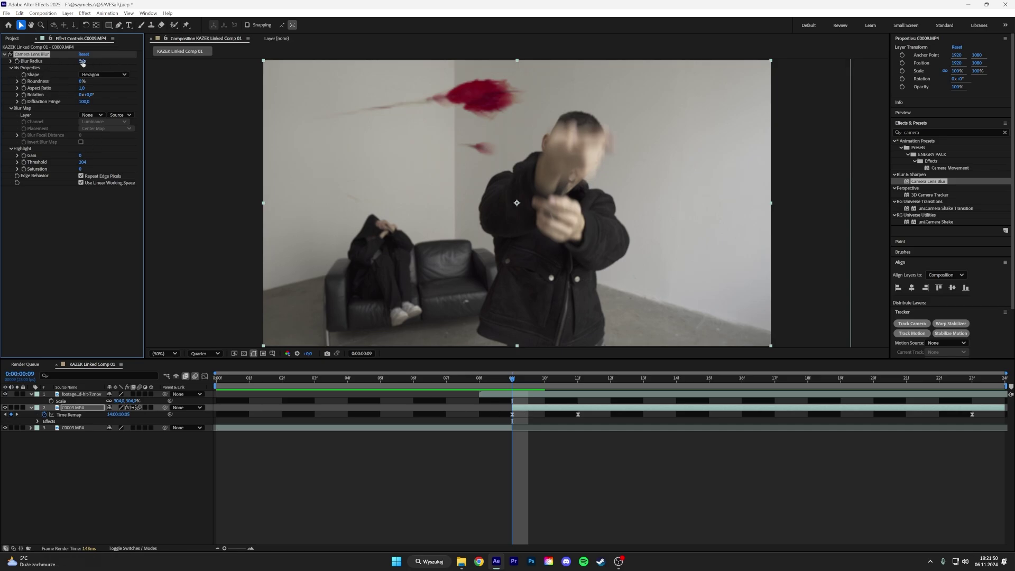
Set the Camera Lens Blur radius to 10 and review the blurred clip between frames 9 and 13.
type("100")
key("Return")
left_click_drag(510, 369, 643, 379)
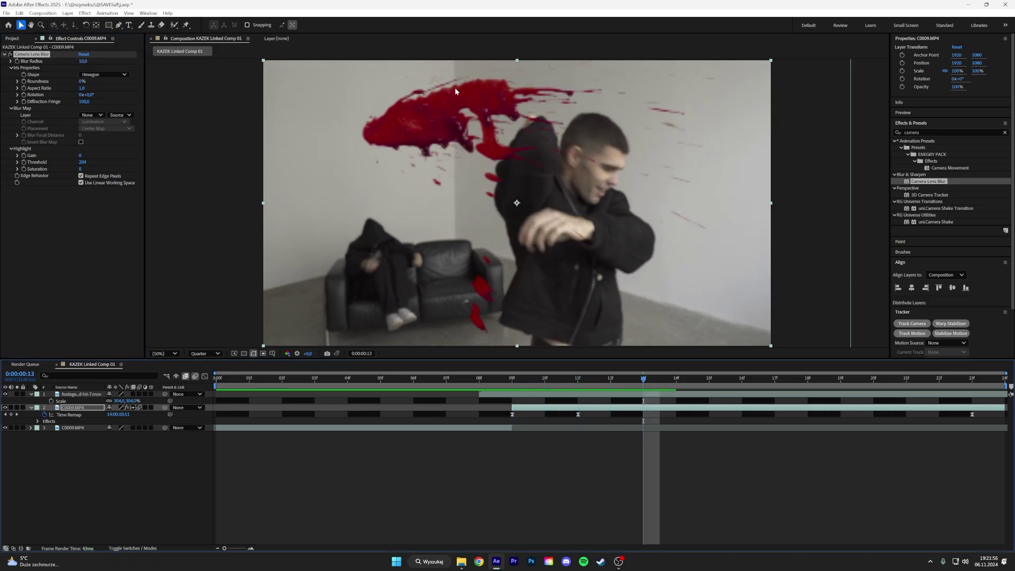
left_click(431, 92)
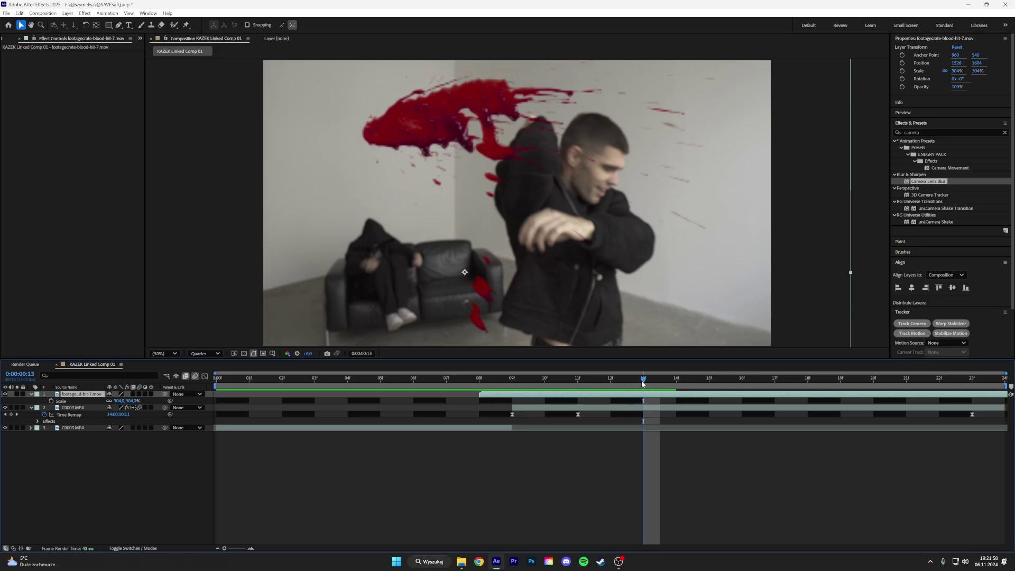
left_click_drag(642, 382, 511, 380)
left_click(548, 458)
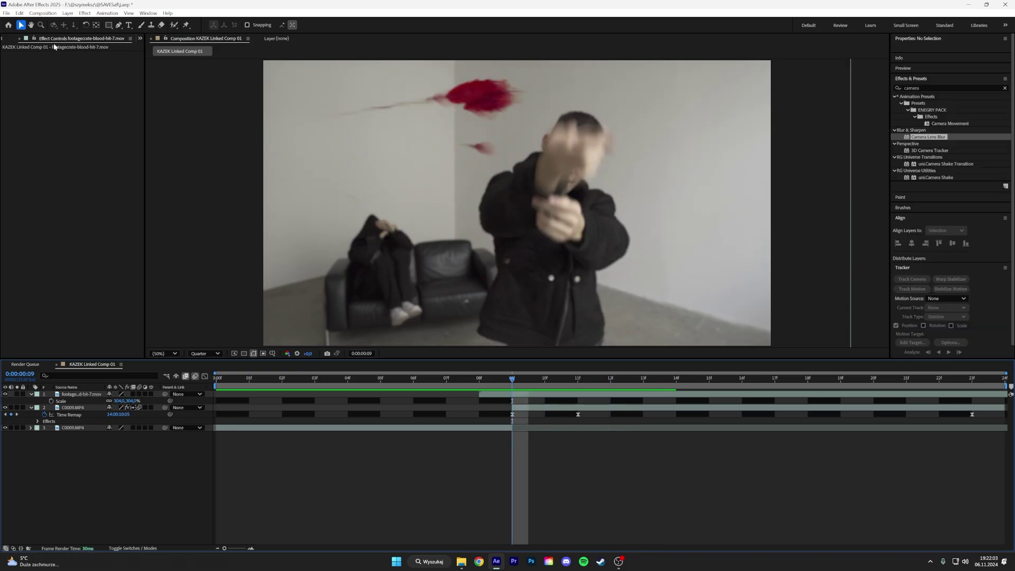
Add Orange Lens Transition 1.mov as the uppermost layer and shift it earlier so the flare shows at frame 9.
left_click(8, 39)
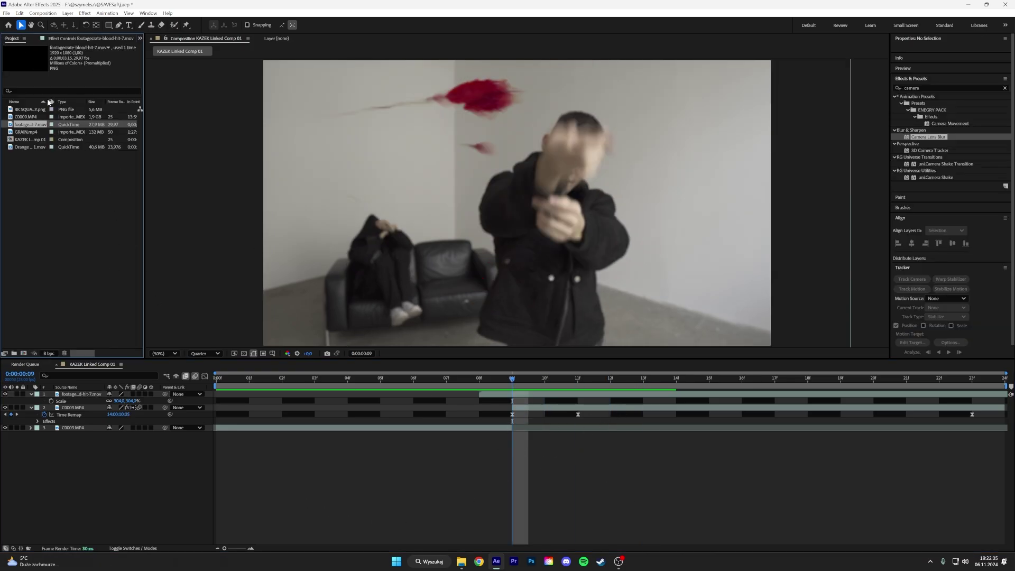
left_click(30, 110)
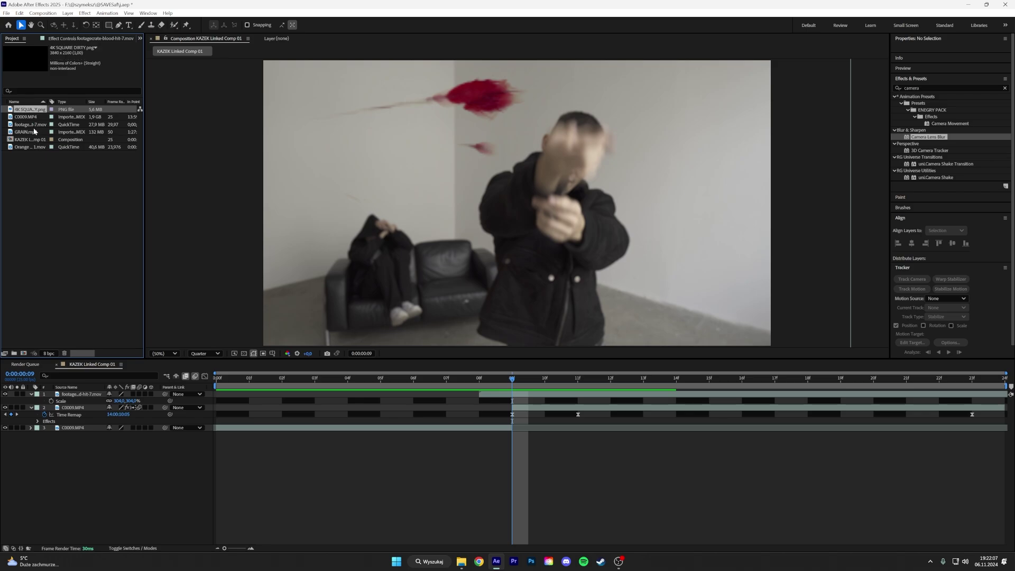
left_click_drag(29, 146, 420, 395)
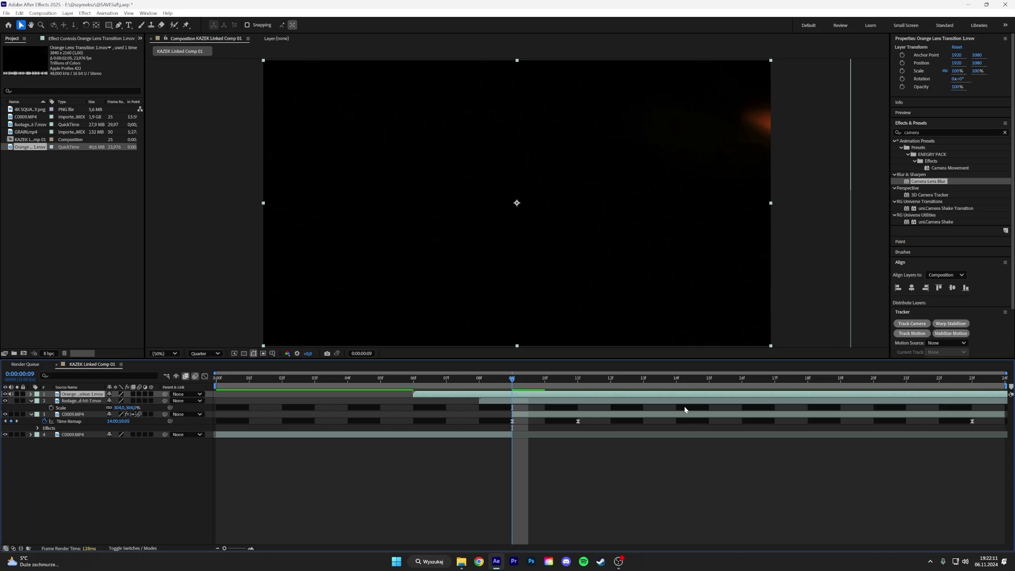
left_click_drag(494, 398, 277, 391)
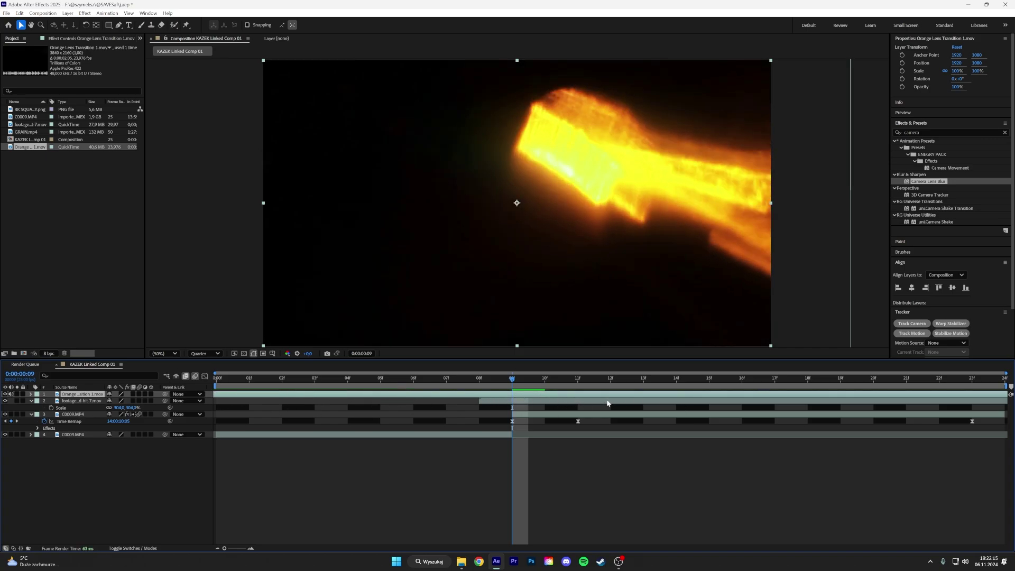
left_click_drag(607, 401, 563, 401)
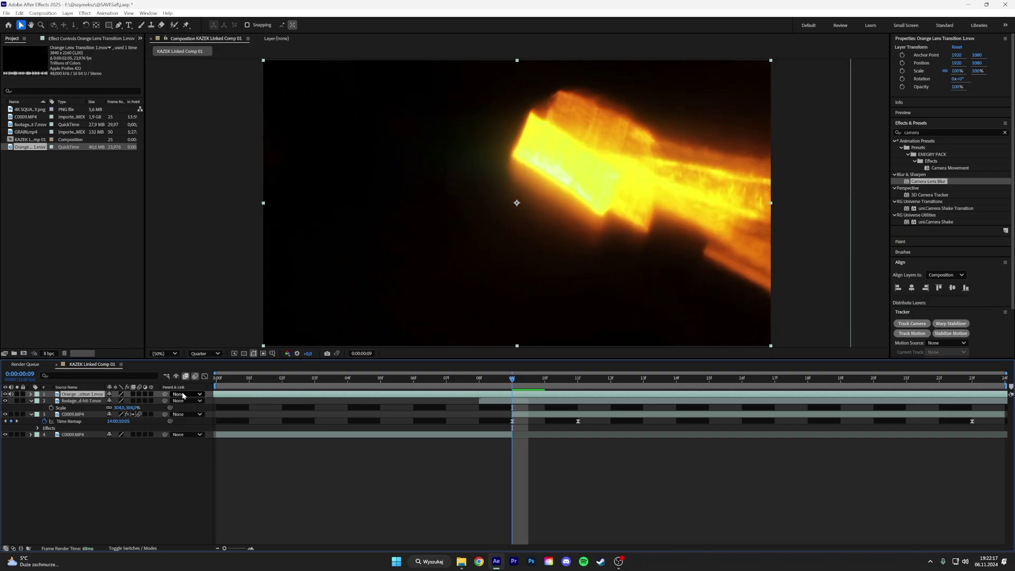
Set the Orange Lens Transition layer's blending mode to Screen and shift the layer to start at frame 6.
left_click(132, 548)
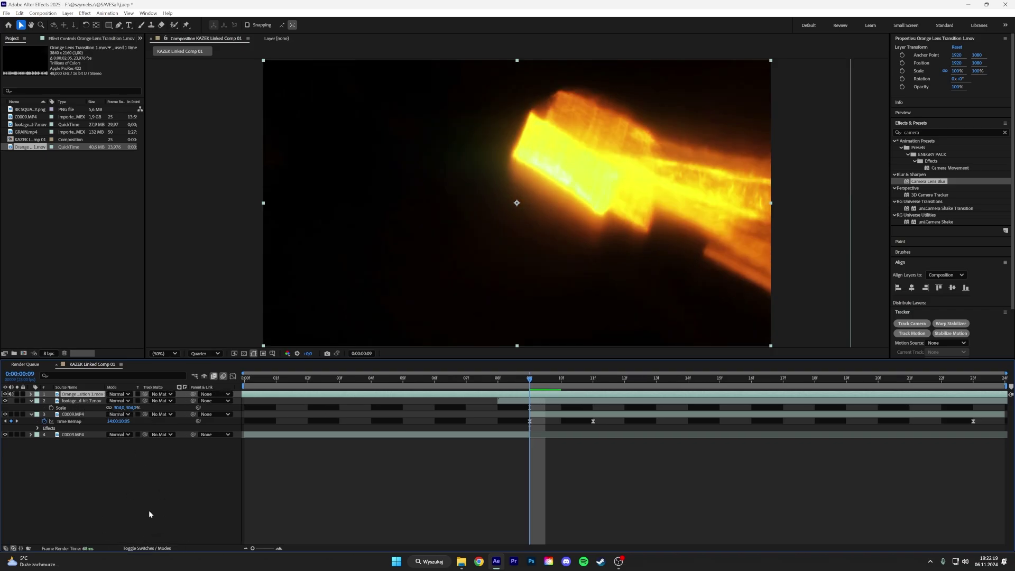
left_click(119, 394)
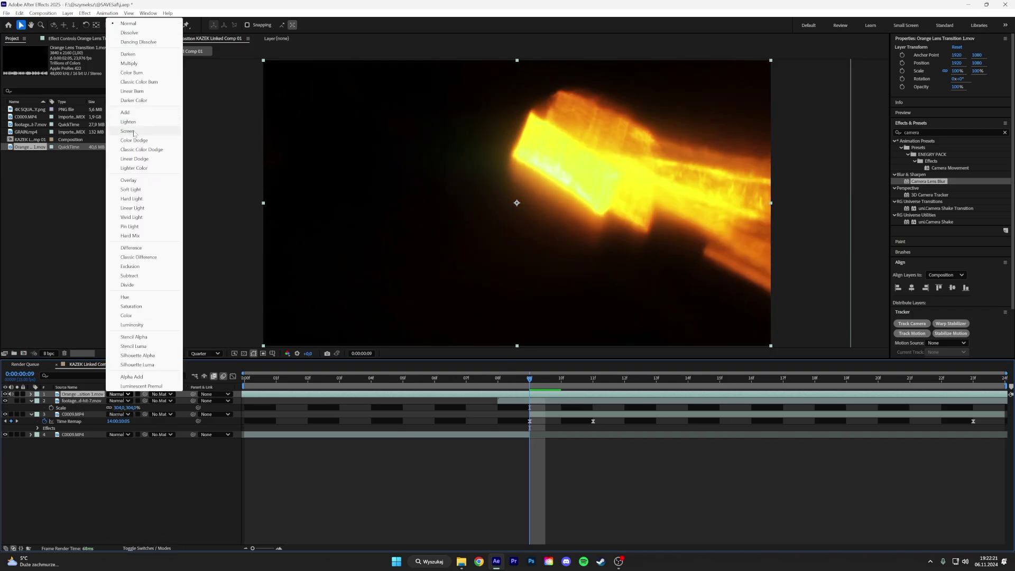
left_click(153, 130)
left_click_drag(521, 394, 811, 416)
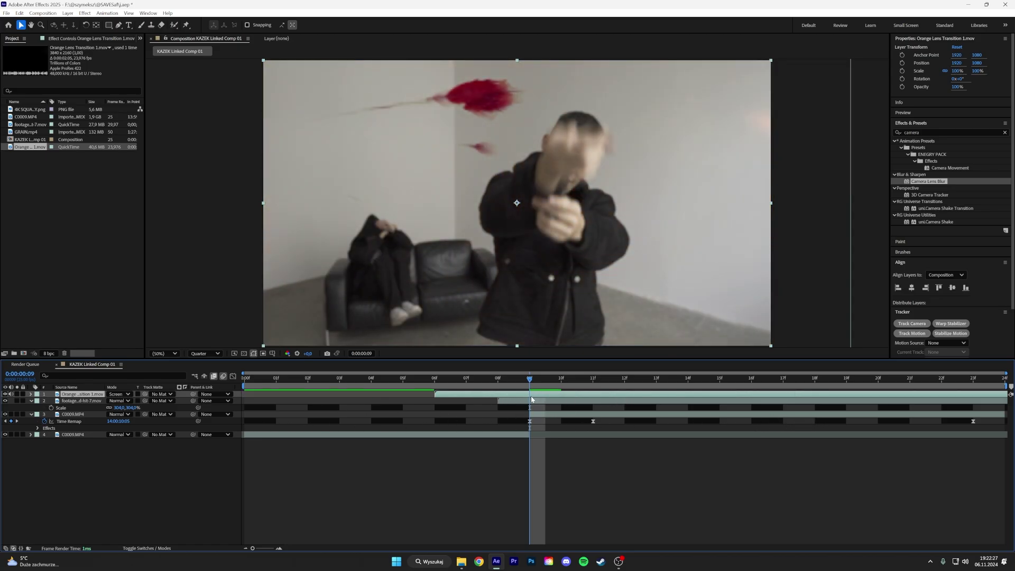
Enable Time Remapping on the Orange Lens Transition layer and shift the layer to start at frame 7.
right_click(566, 397)
mouse_move(609, 198)
left_click(691, 194)
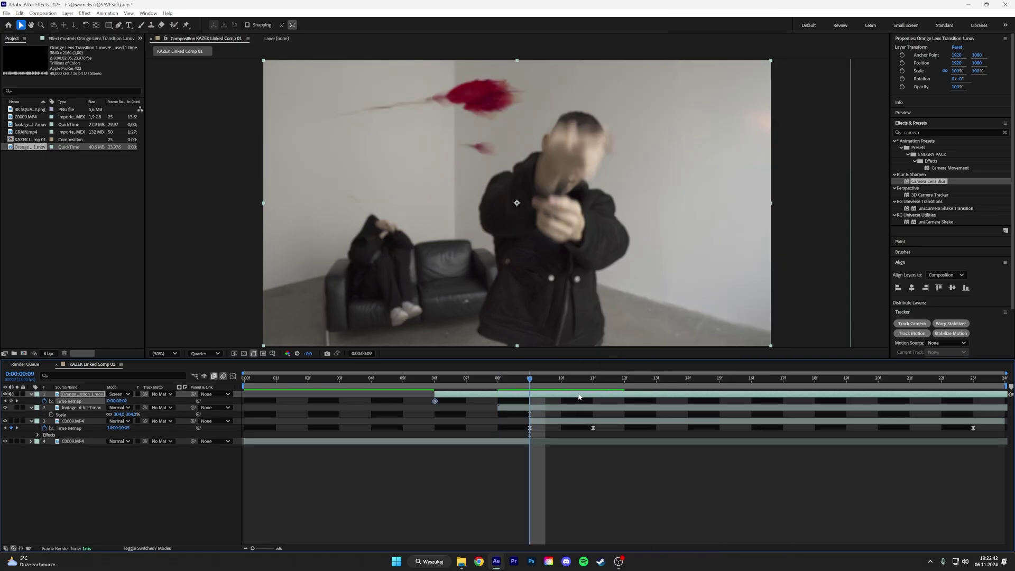
left_click_drag(578, 395, 91, 441)
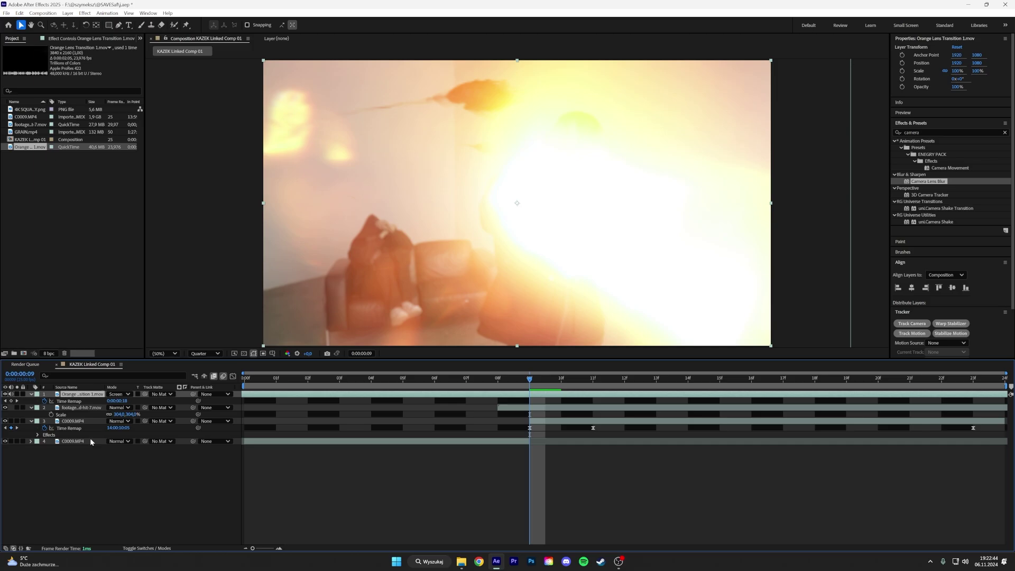
left_click_drag(476, 394, 950, 345)
left_click_drag(543, 397, 574, 398)
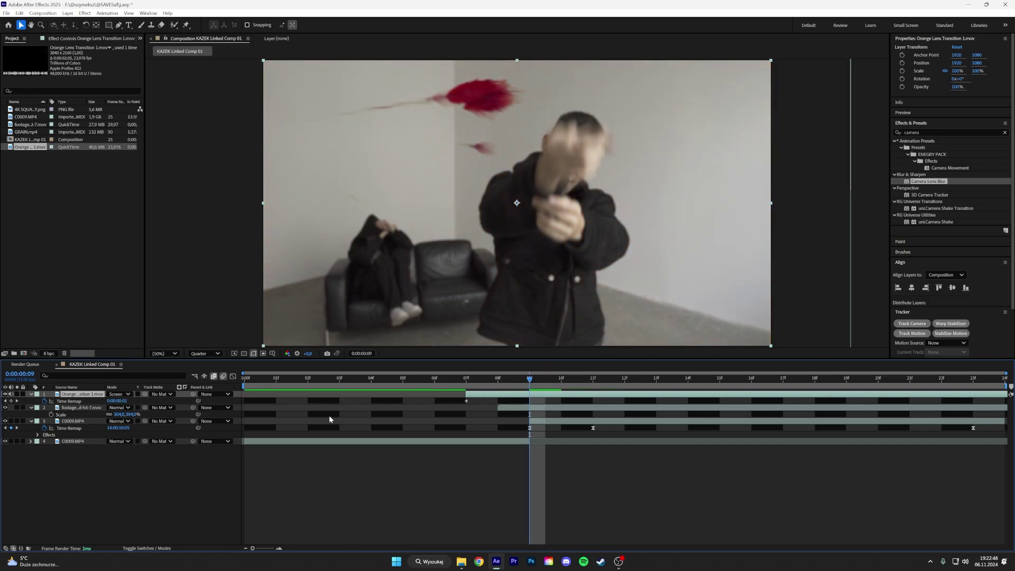
Keyframe the flare layer's Time Remap to 0:00:00:19 at frame 9, add a further-advanced keyframe at frame 18, and preview.
left_click_drag(119, 404, 114, 404)
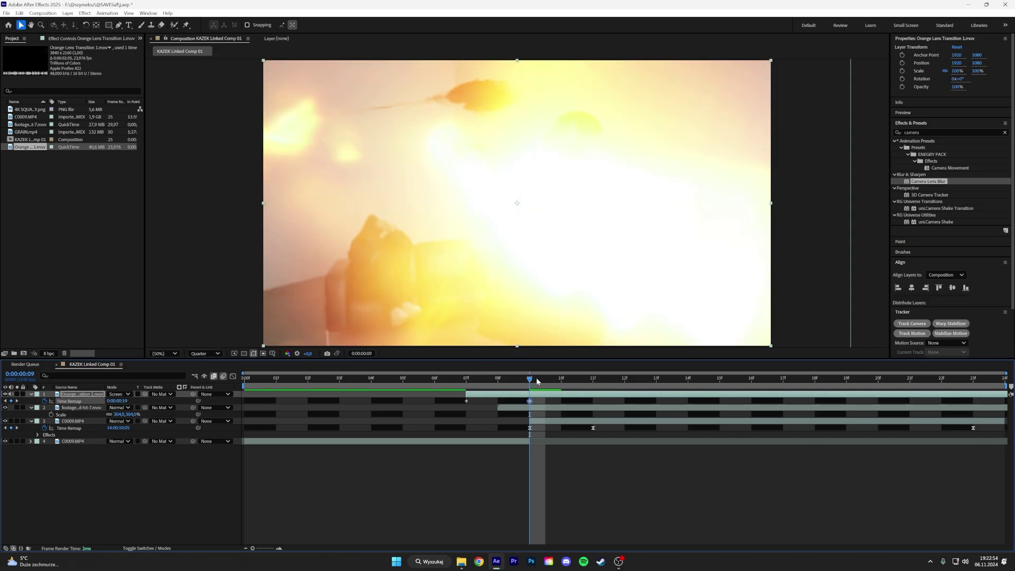
left_click_drag(547, 383, 814, 385)
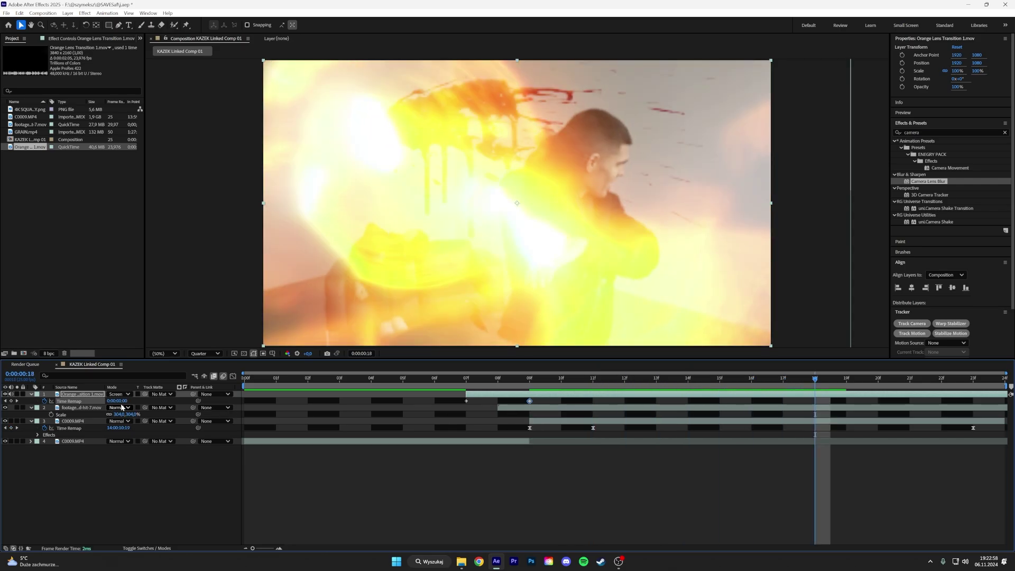
left_click_drag(119, 400, 120, 401)
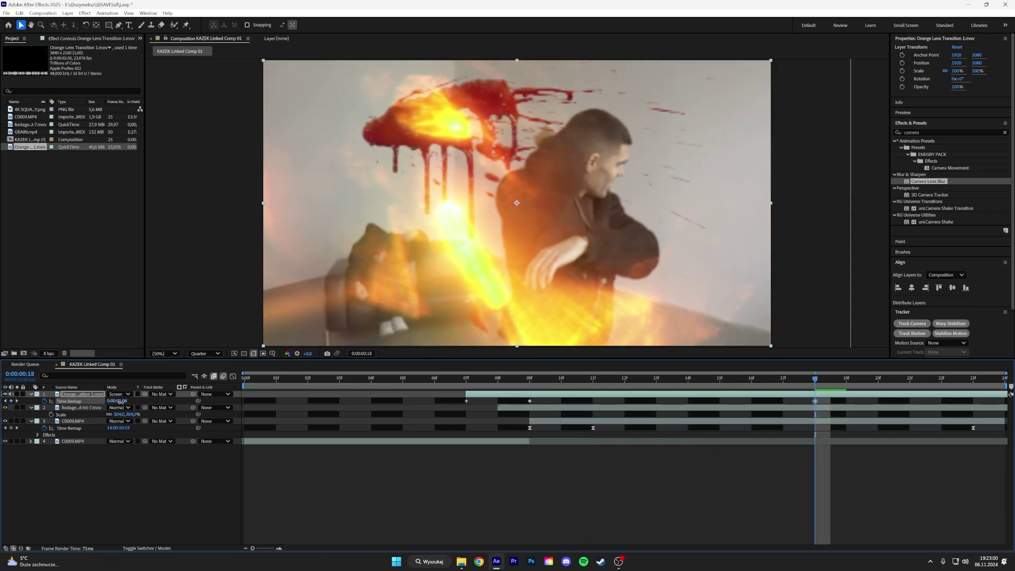
left_click_drag(533, 383, 446, 399)
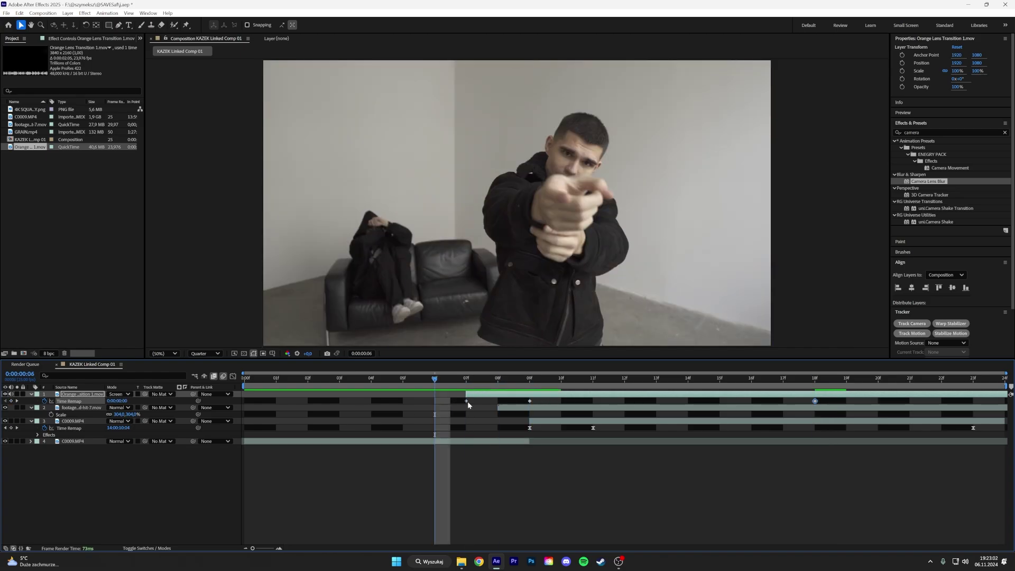
key("space")
left_click(538, 384)
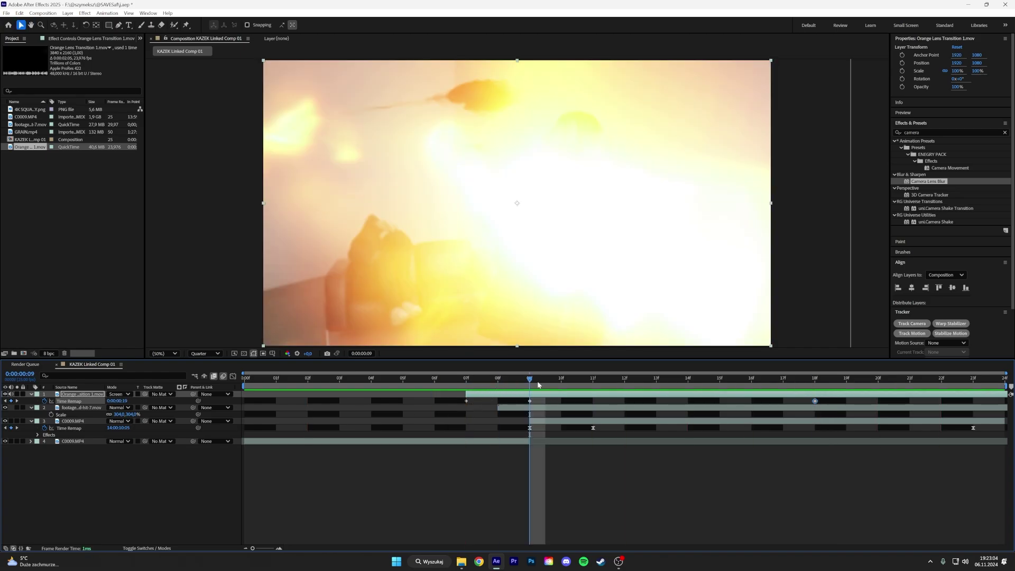
Enable frame blending on the flare layer and apply Easy Ease to its three Time Remap keyframes.
left_click(134, 548)
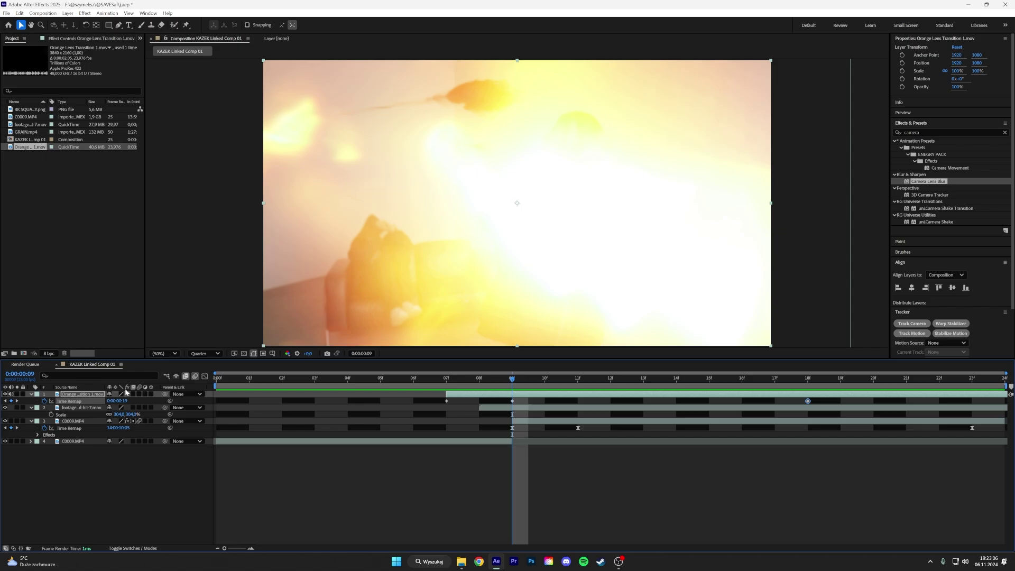
left_click(134, 394)
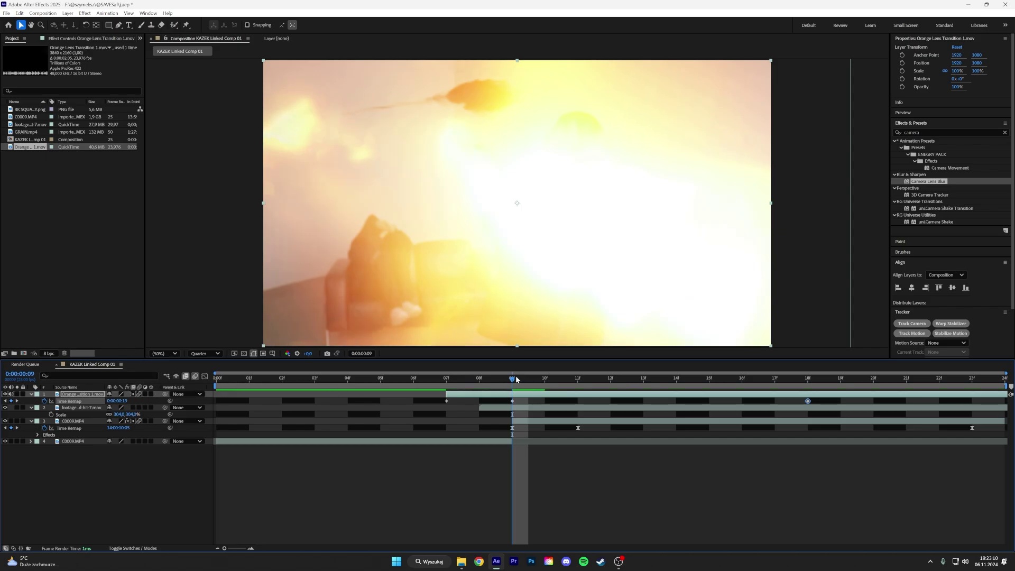
left_click_drag(516, 379, 841, 392)
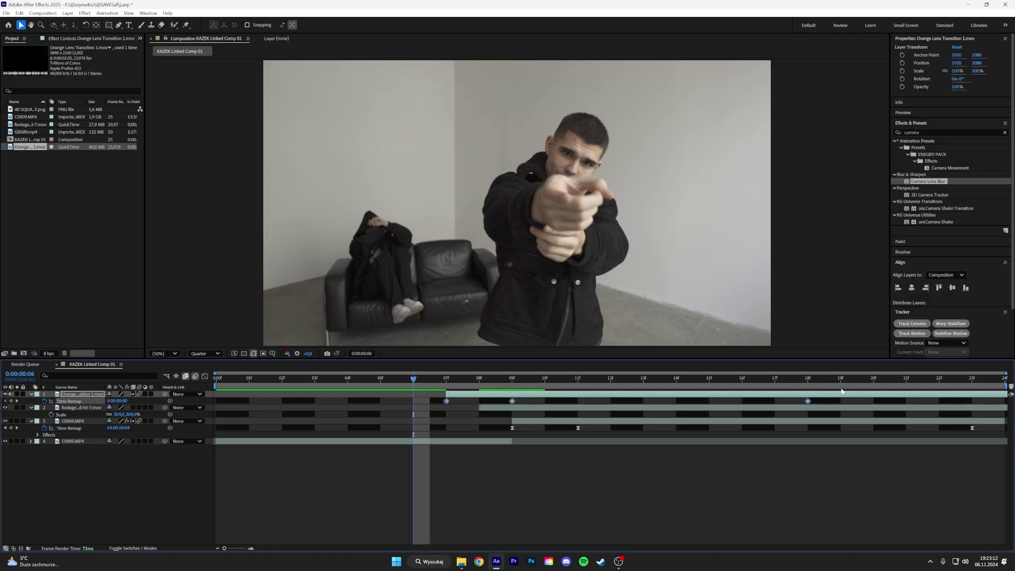
key("F9")
key("space")
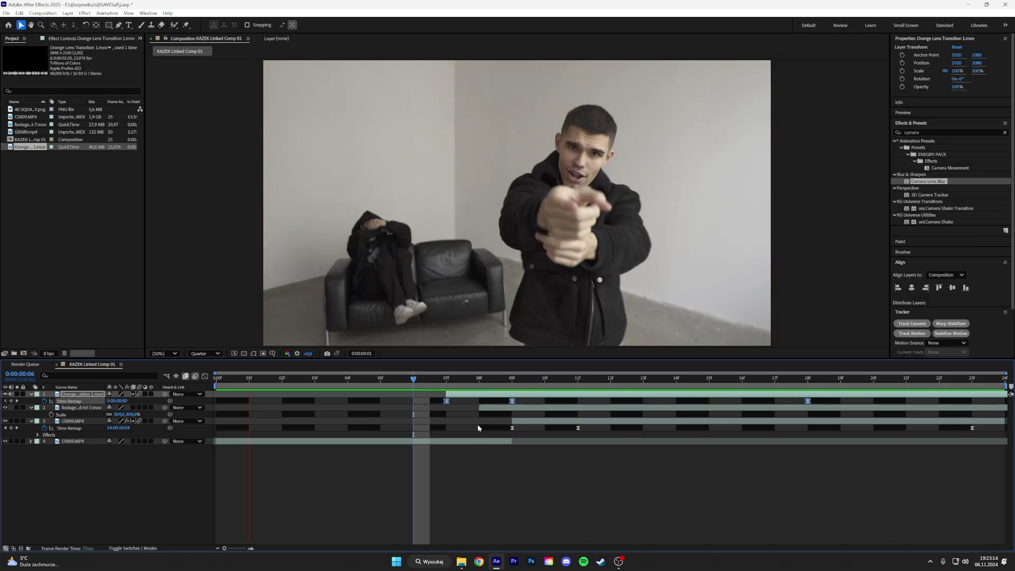
Raise the flare layer's Time Remap value at frame 18 to about 0:00:02 and preview the transition.
left_click_drag(400, 383, 808, 423)
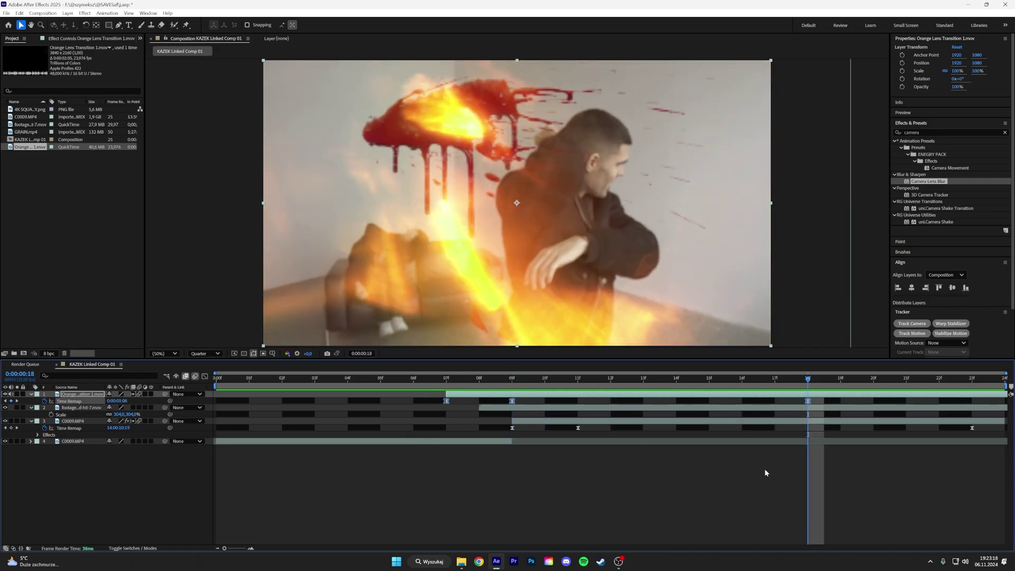
left_click(765, 470)
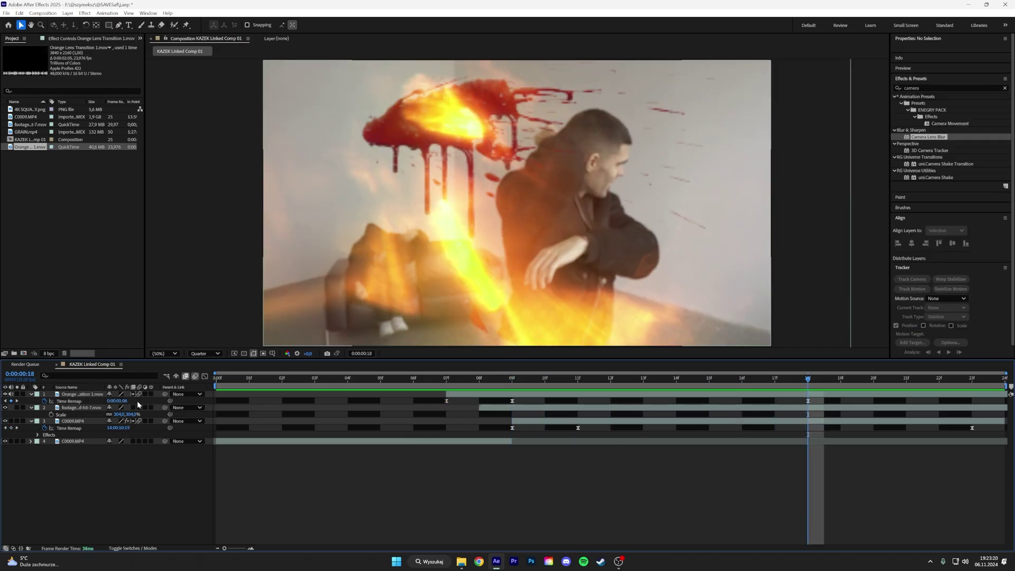
left_click_drag(118, 400, 129, 401)
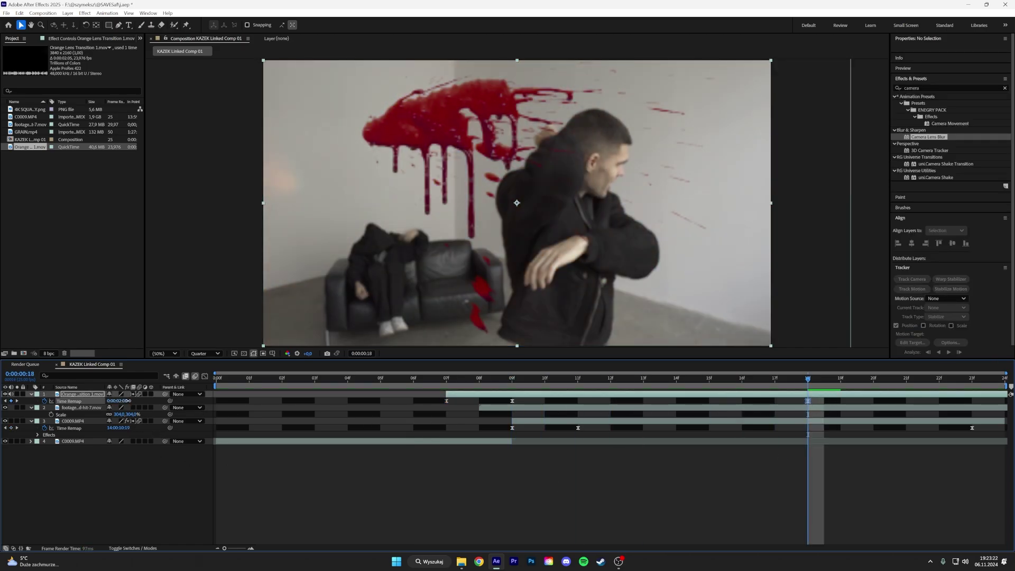
left_click(351, 379)
key("space")
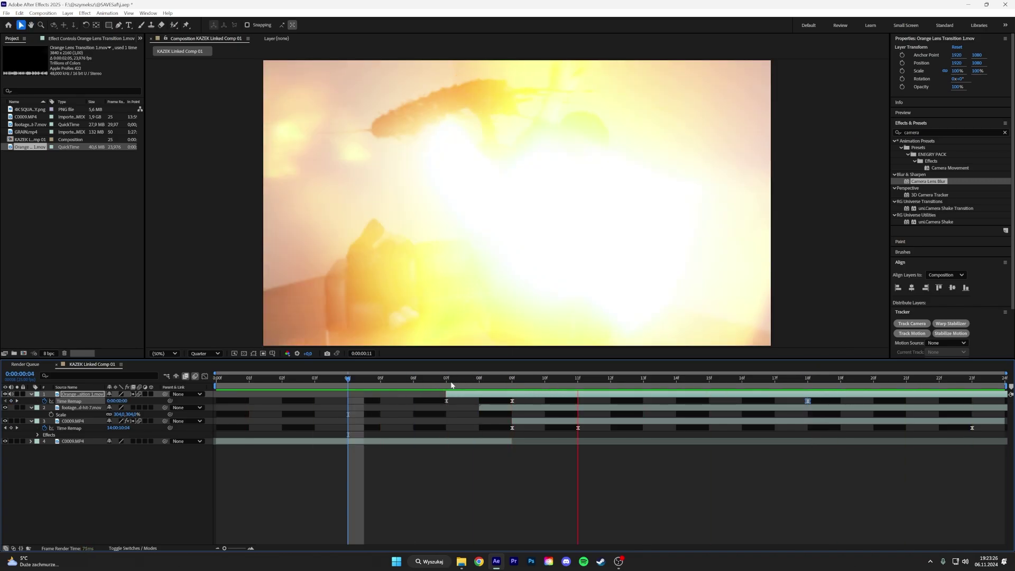
Move the flare layer's last Time Remap keyframe to frame 16.
left_click(492, 377)
left_click_drag(501, 385, 512, 386)
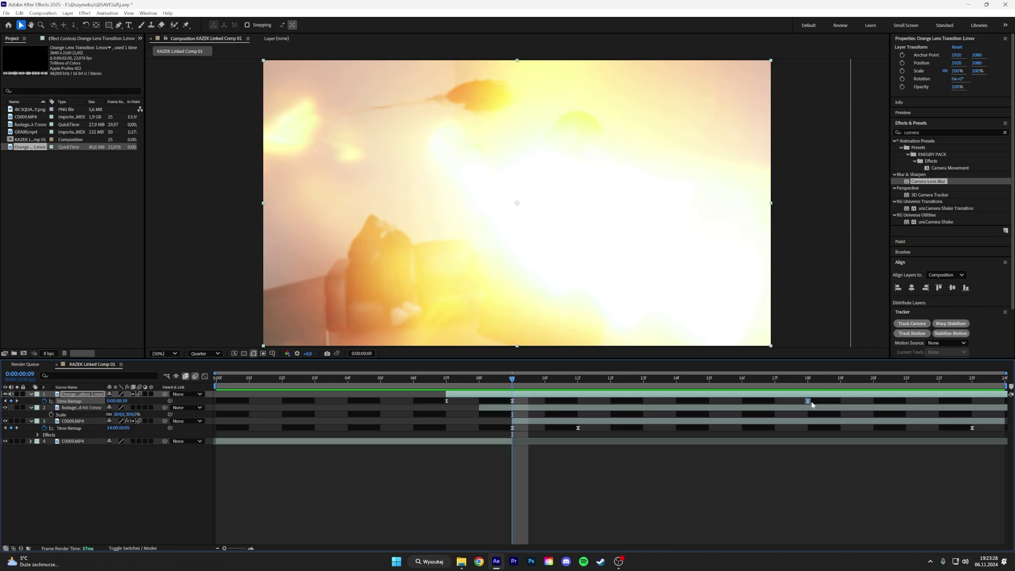
left_click_drag(805, 401, 741, 401)
left_click(380, 378)
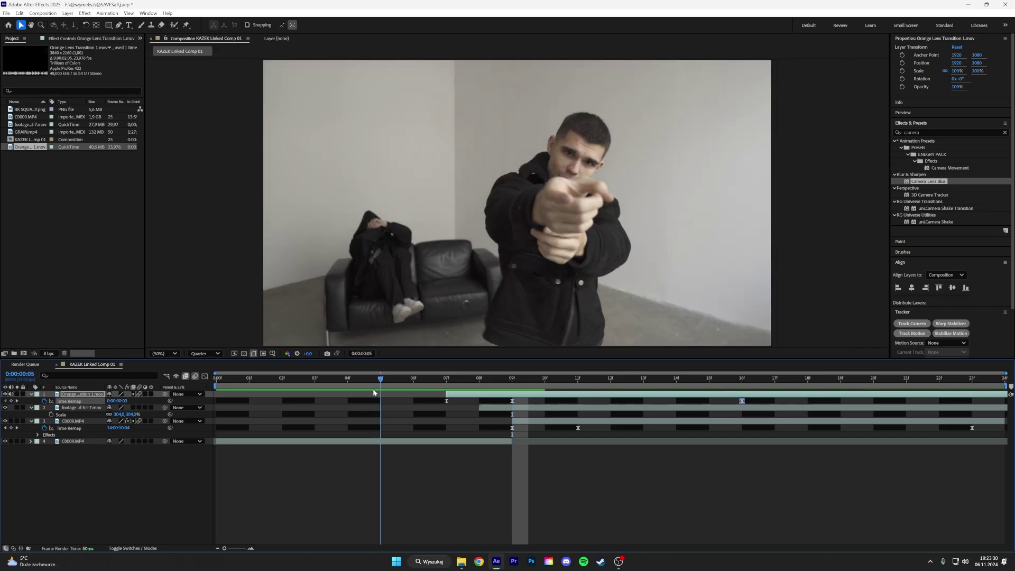
Preview the retimed orange flare transition across the cut at frame 9.
key("space")
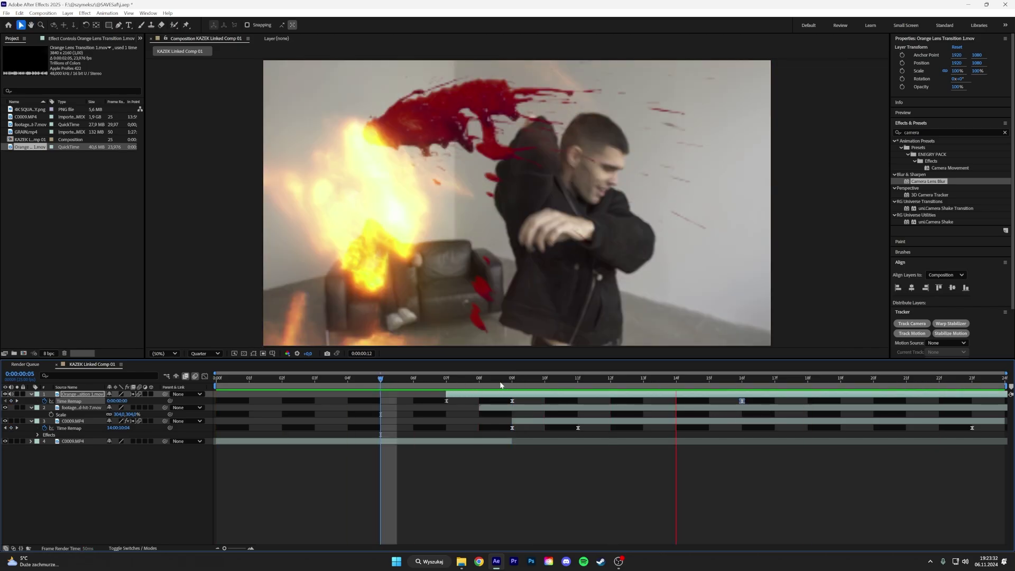
left_click(448, 391)
left_click_drag(447, 391, 510, 386)
key("space")
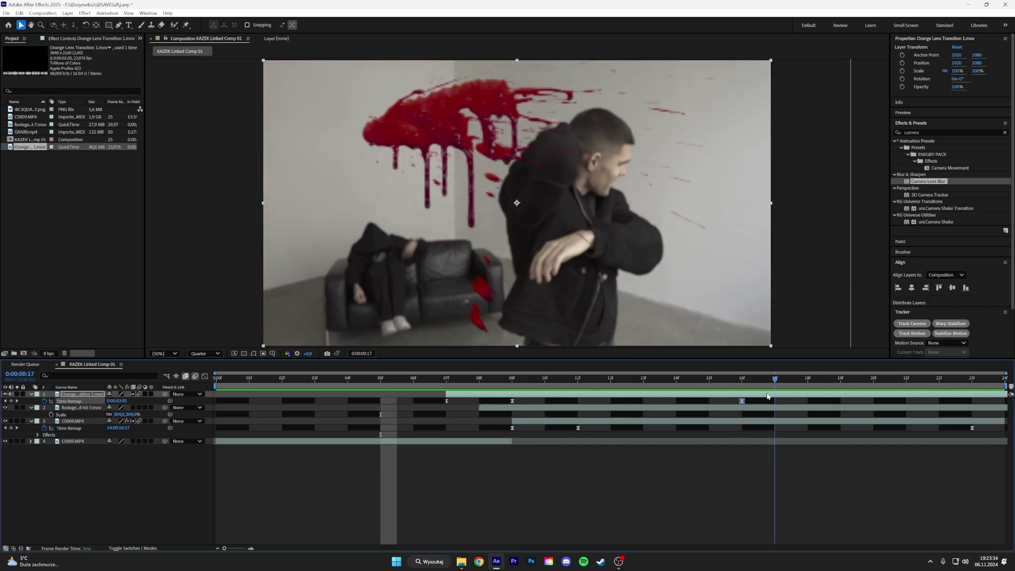
key("space")
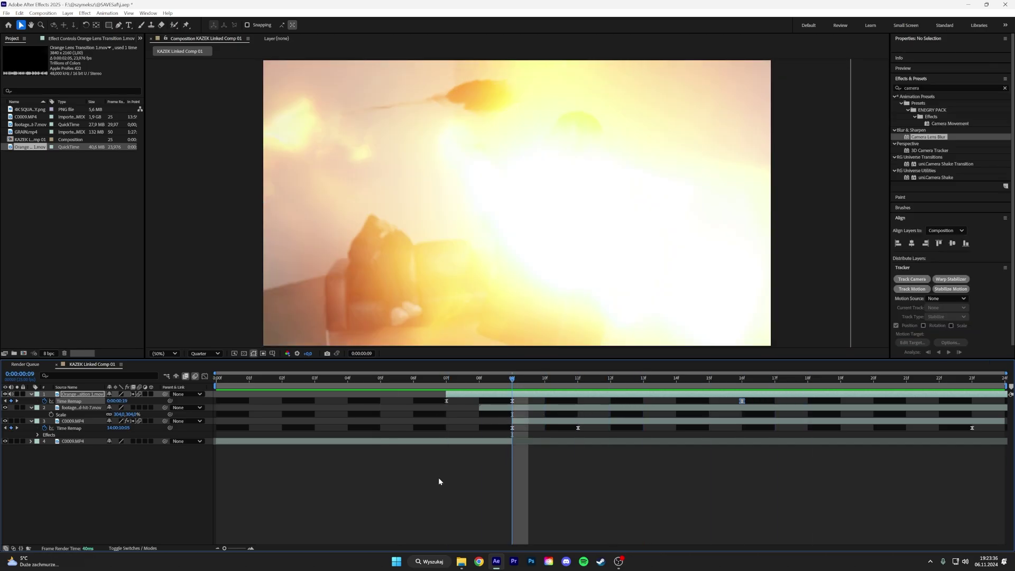
left_click(439, 478)
Pre-compose all four layers and split the resulting pre-comp at frame 9.
left_click(472, 443)
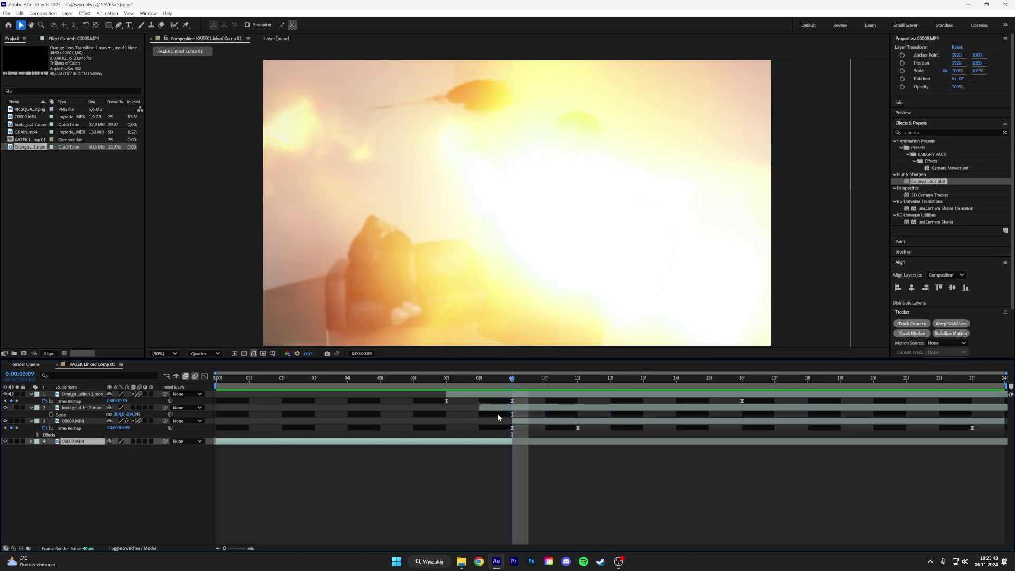
key("ctrl+a")
right_click(492, 394)
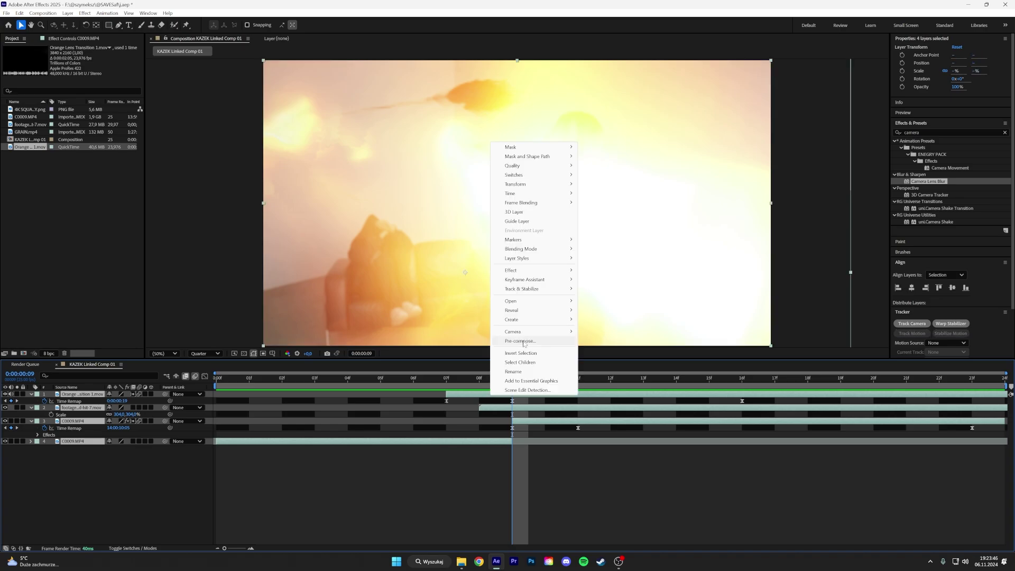
left_click(523, 340)
left_click(324, 231)
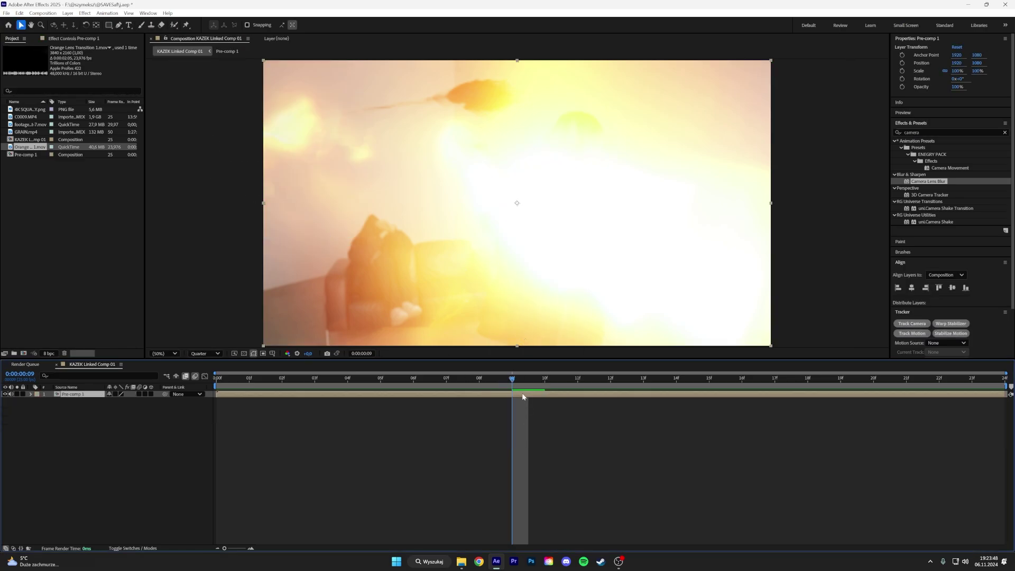
key("ctrl+d")
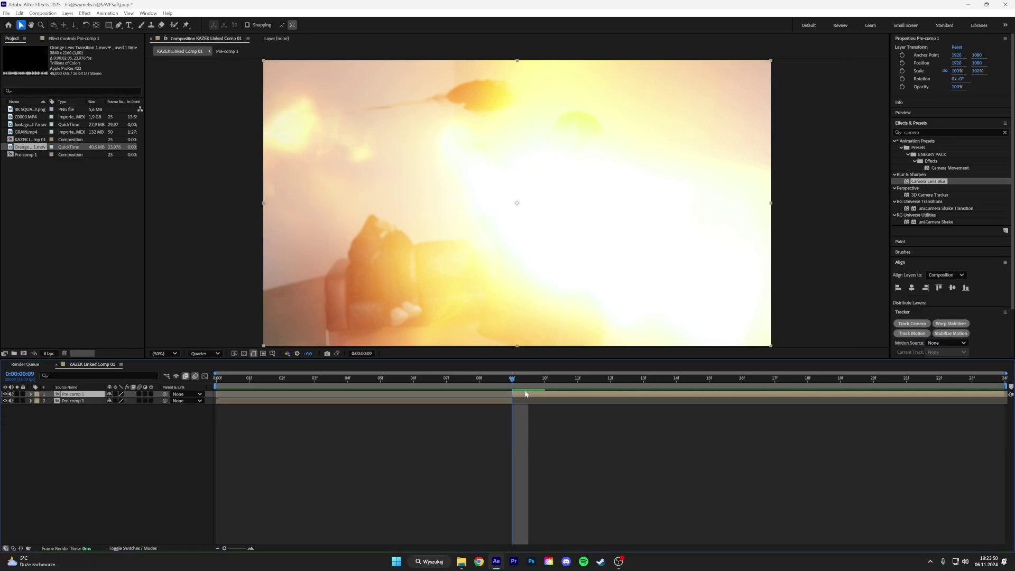
left_click(657, 454)
Find the 4K shake presets and apply HIGH SHAKE 2 to the pre-comp segment starting at frame 9.
left_click(1004, 88)
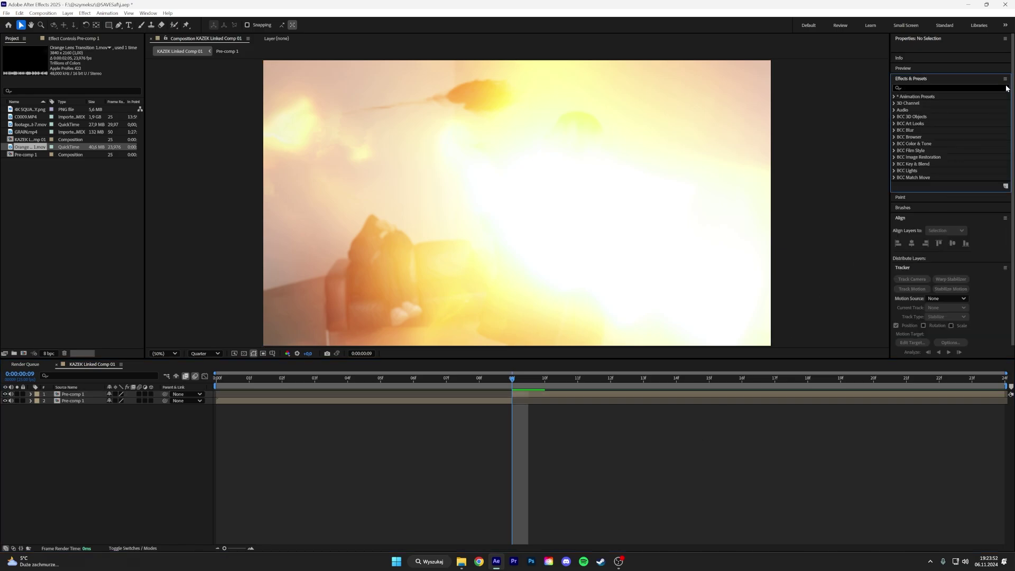
left_click(896, 98)
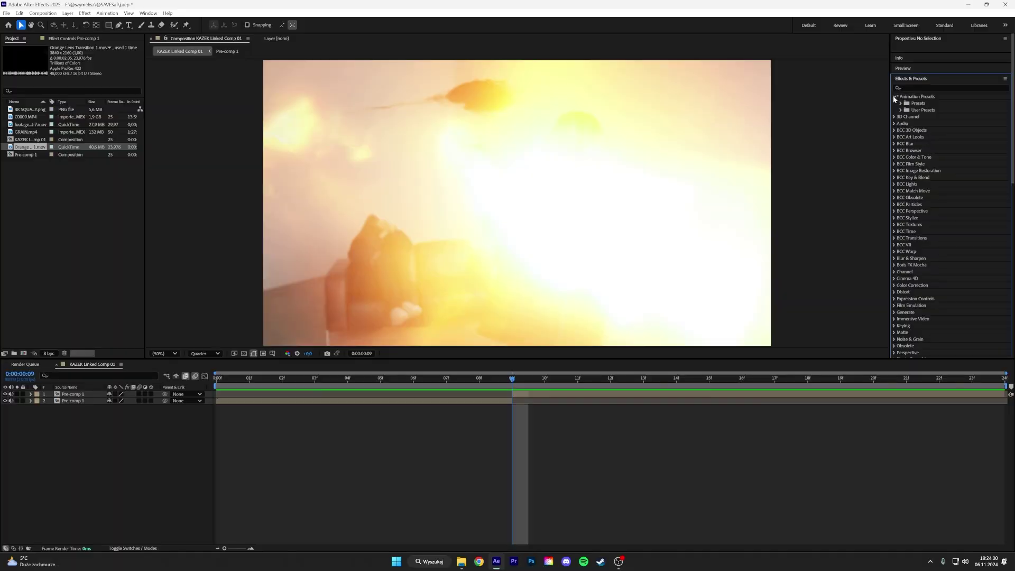
left_click(894, 97)
left_click(910, 90)
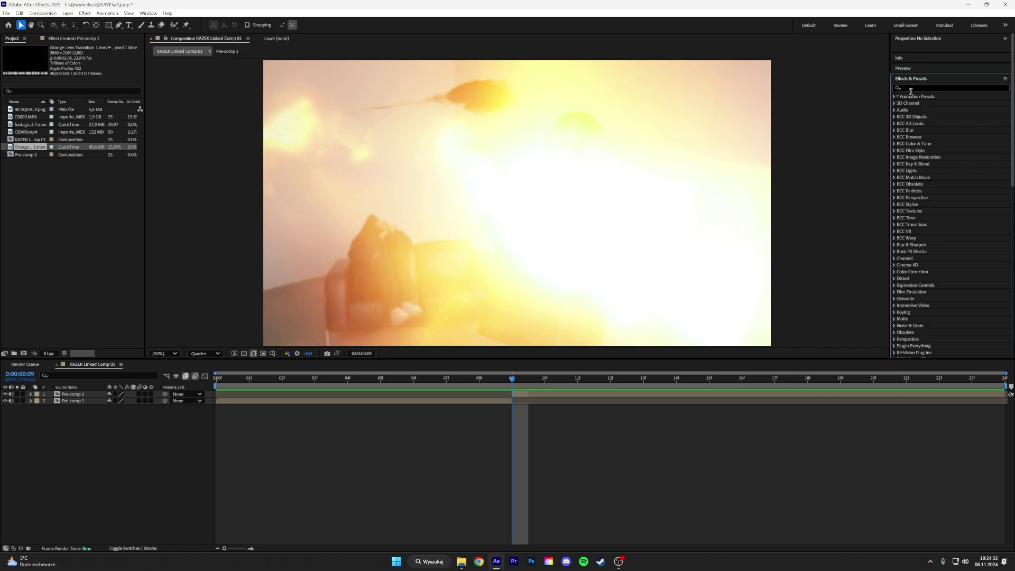
type("a")
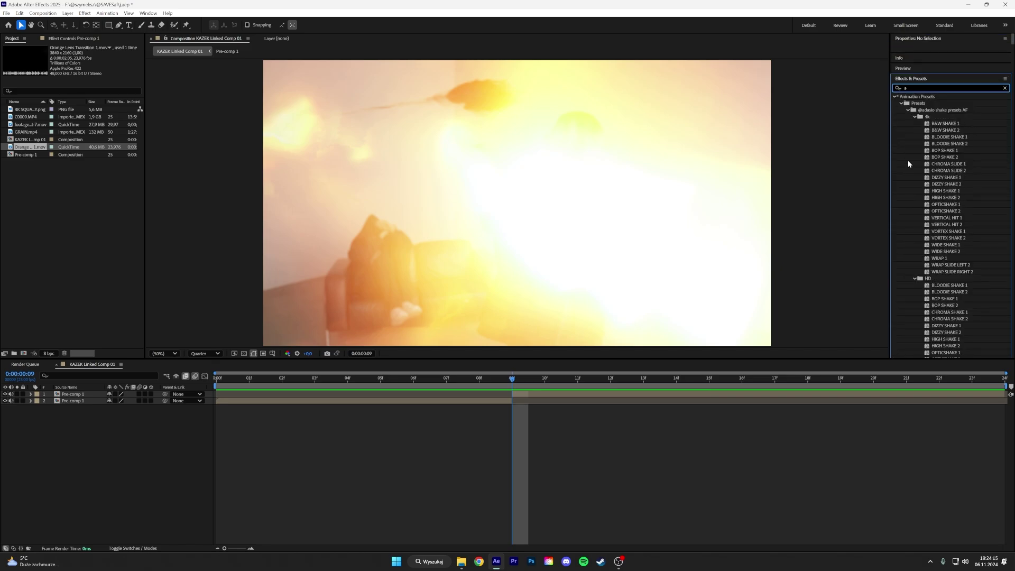
left_click_drag(945, 197, 540, 395)
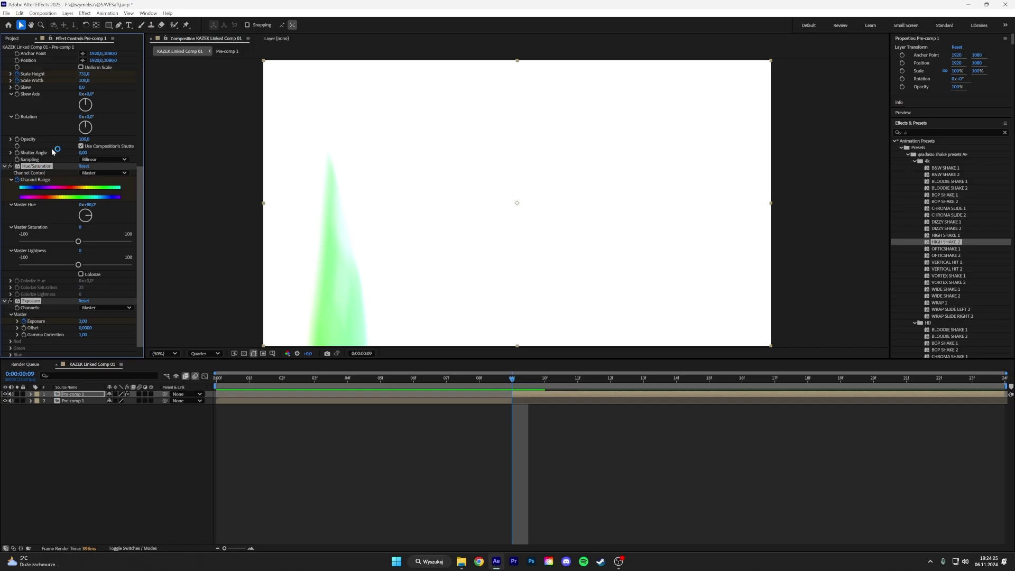
Remove the Hue/Saturation effect from the second pre-comp segment's shake and preview it.
left_click(39, 167)
key("Delete")
left_click(502, 406)
key("space")
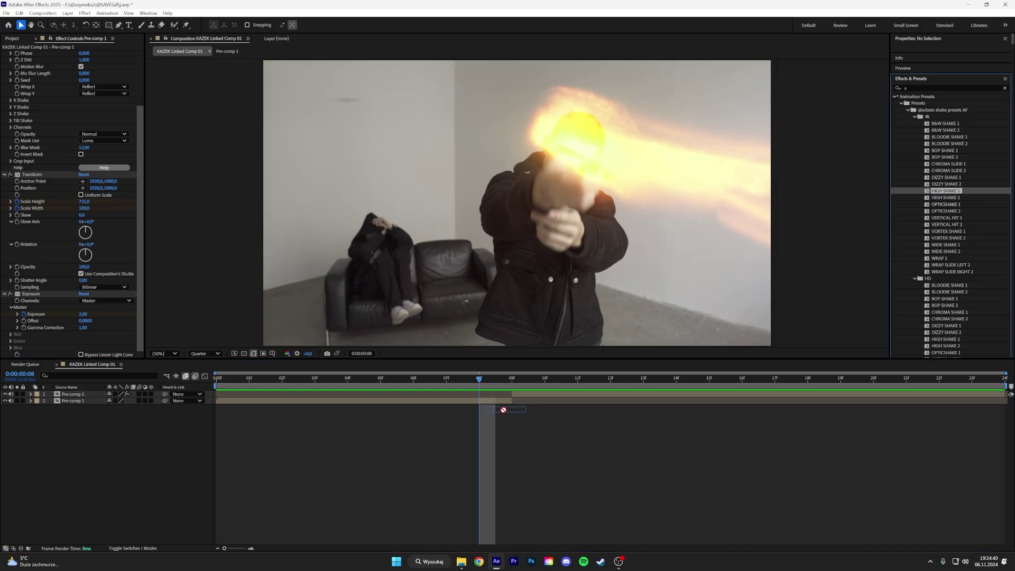
Apply HIGH SHAKE 1 to the first pre-comp segment at frame 8 and shift its Scale and Blur Length keyframes two frames earlier.
left_click(493, 401)
key("u")
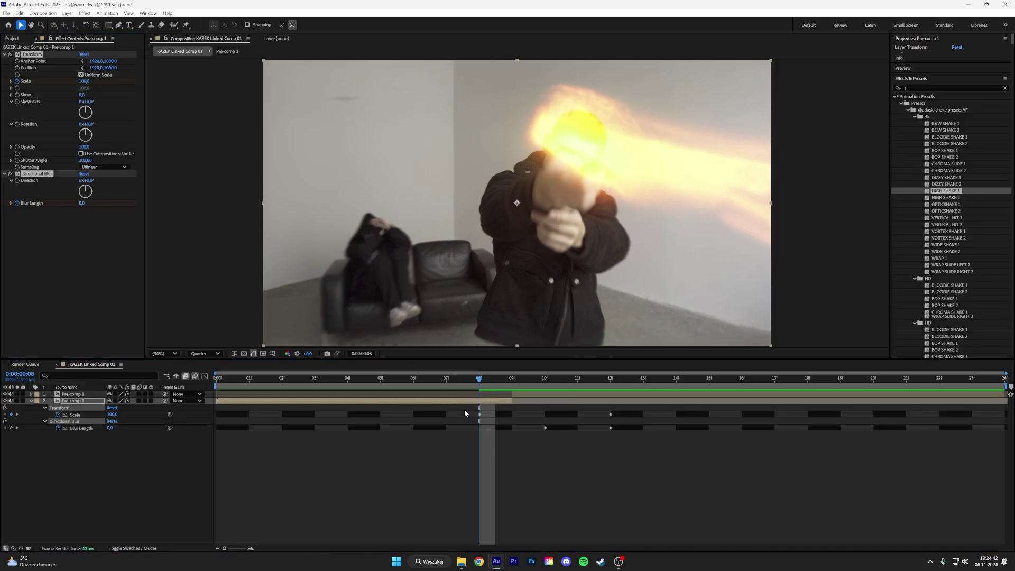
left_click_drag(464, 410, 682, 436)
left_click_drag(610, 415, 531, 408)
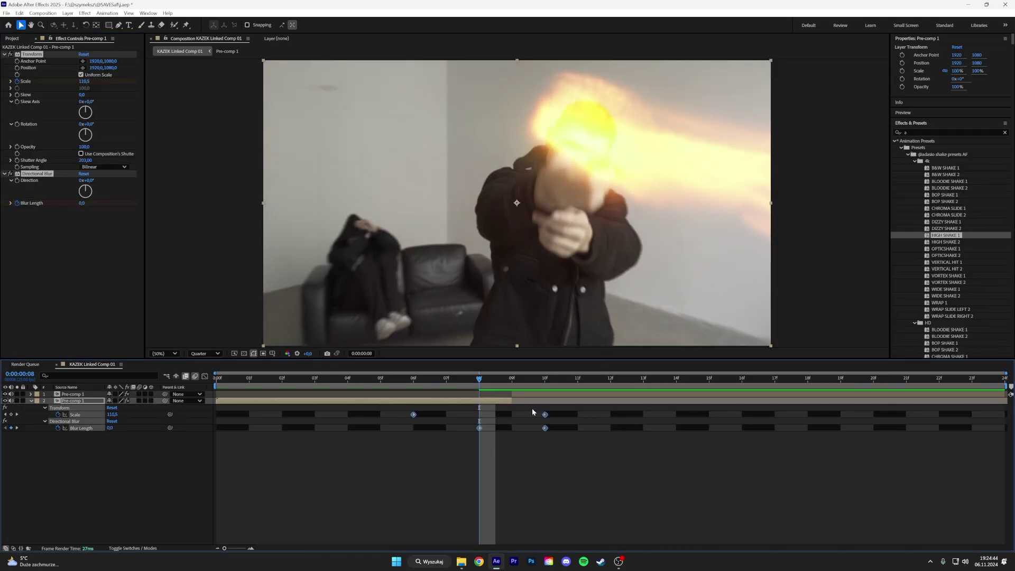
Preview the combined shakes on both pre-comp segments across the cut.
left_click_drag(480, 379, 373, 395)
key("space")
key("space")
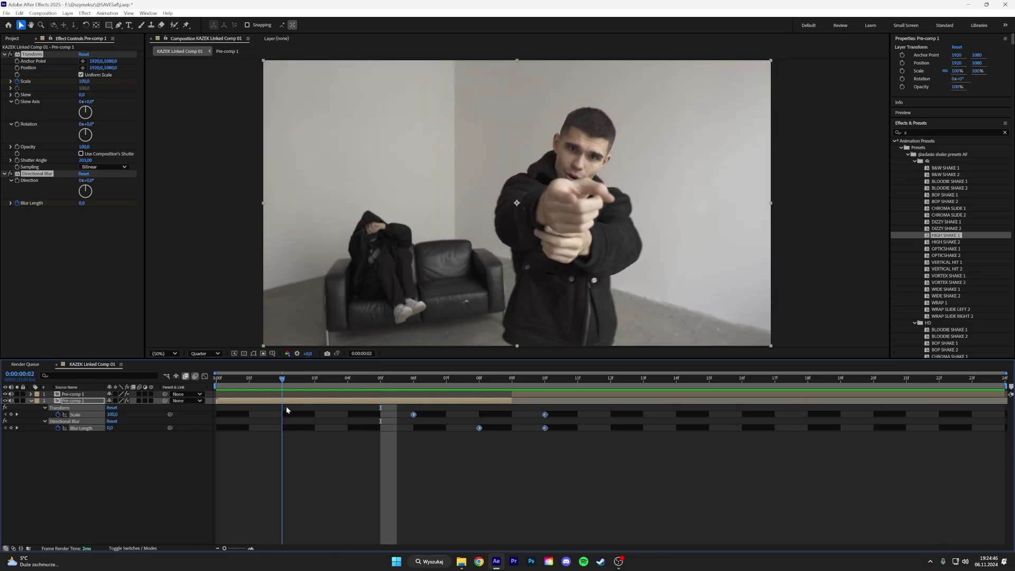
key("space")
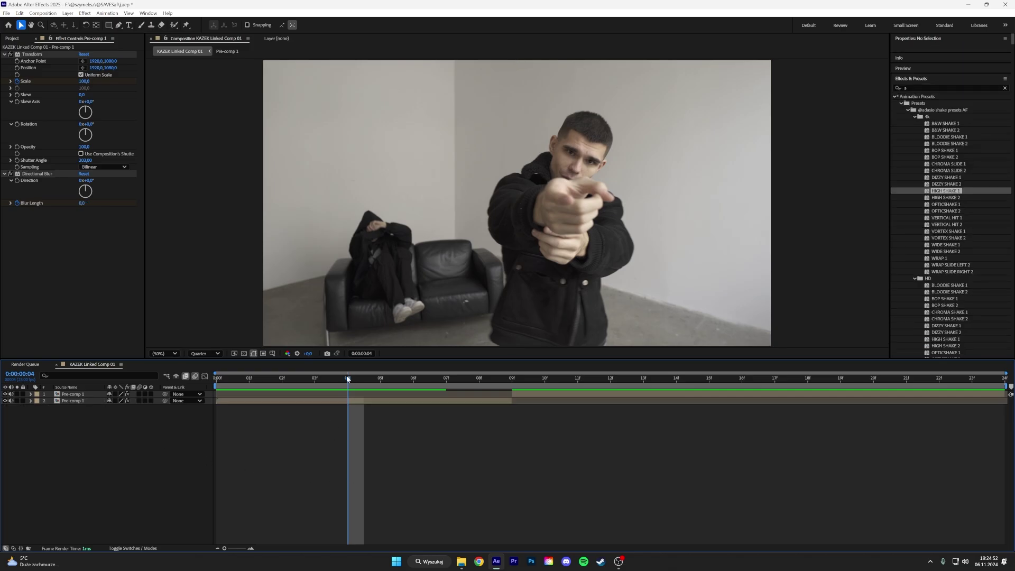
key("space")
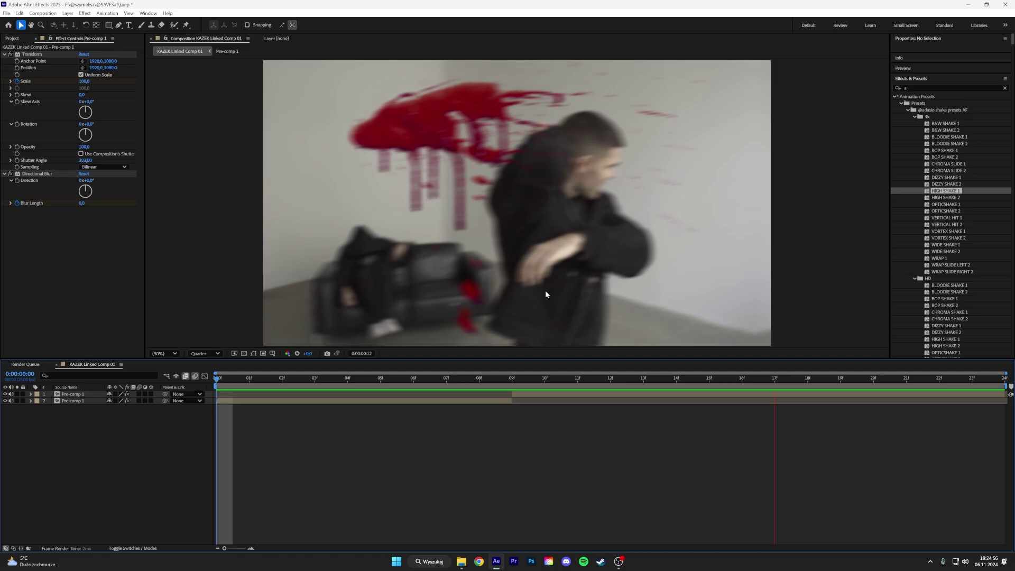
key("space")
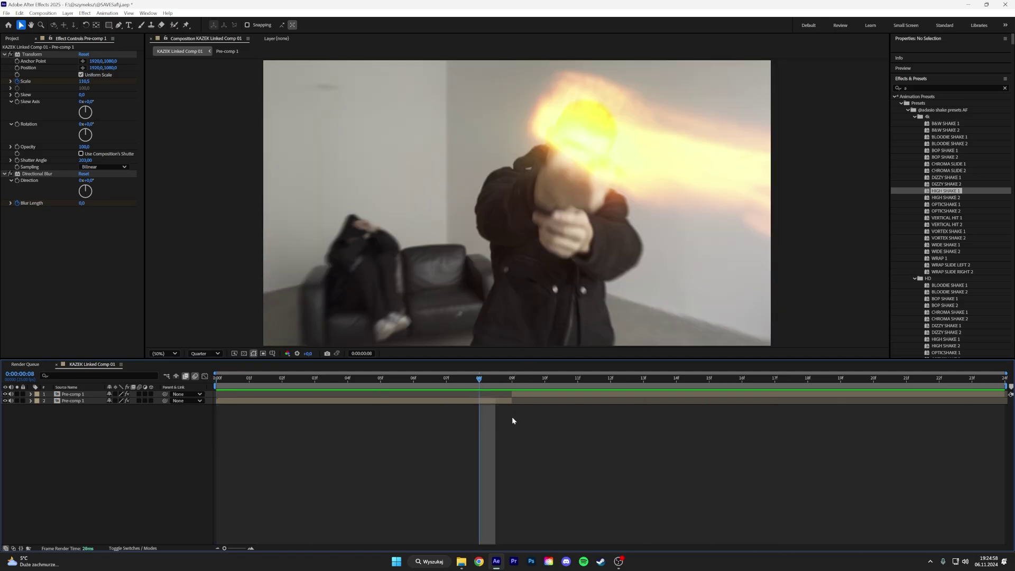
left_click_drag(474, 393, 348, 397)
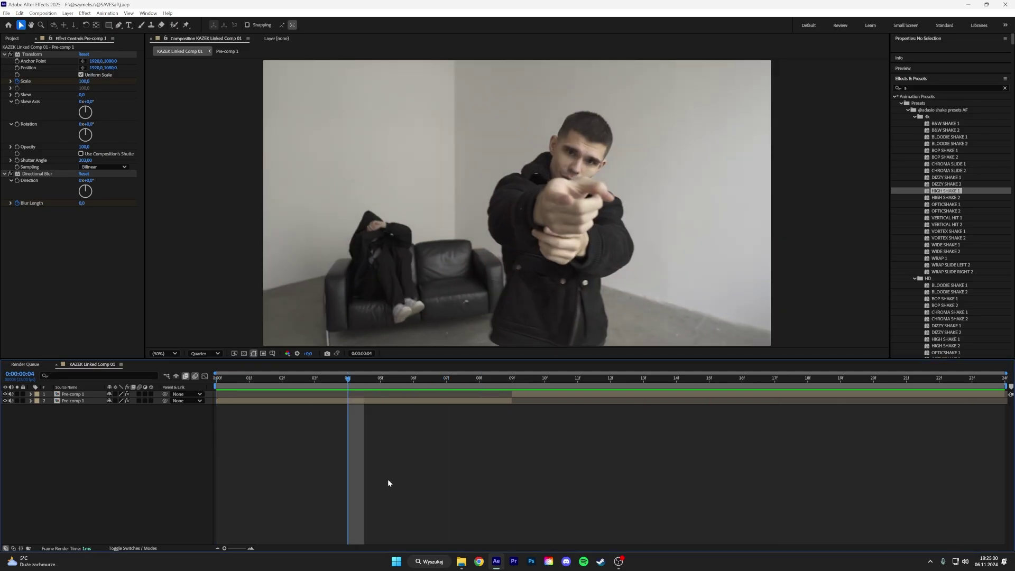
Add a new adjustment layer above both pre-comp segments.
left_click(13, 38)
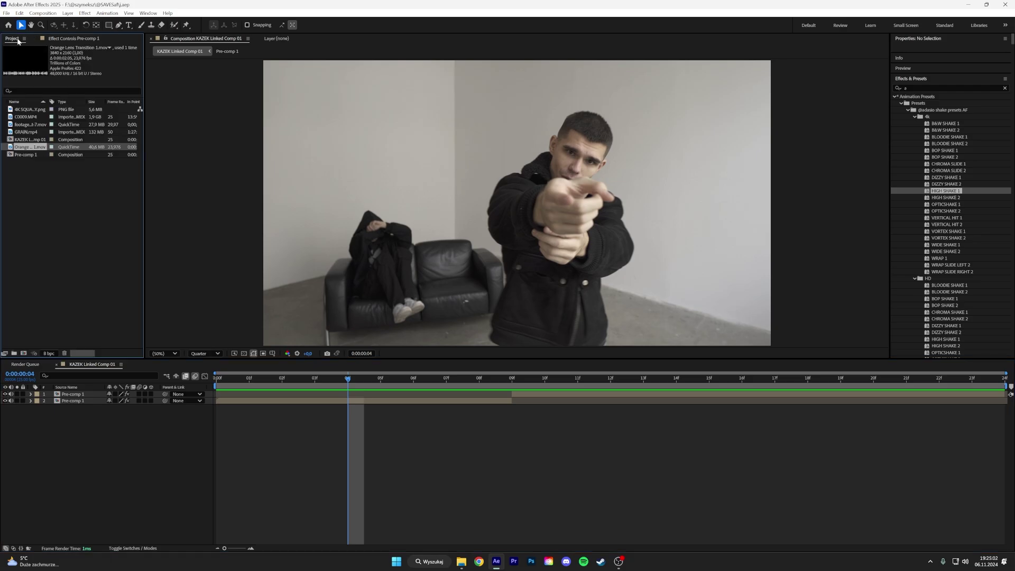
left_click(472, 447)
right_click(84, 447)
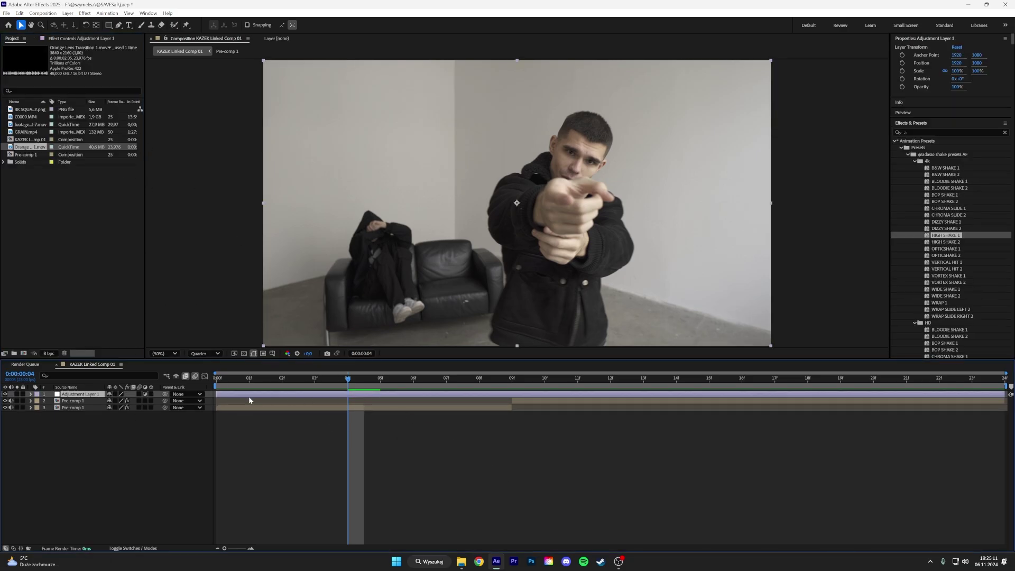
Search the effects for "lumetri" and apply Lumetri Color to the adjustment layer.
left_click(941, 132)
key("BackSpace")
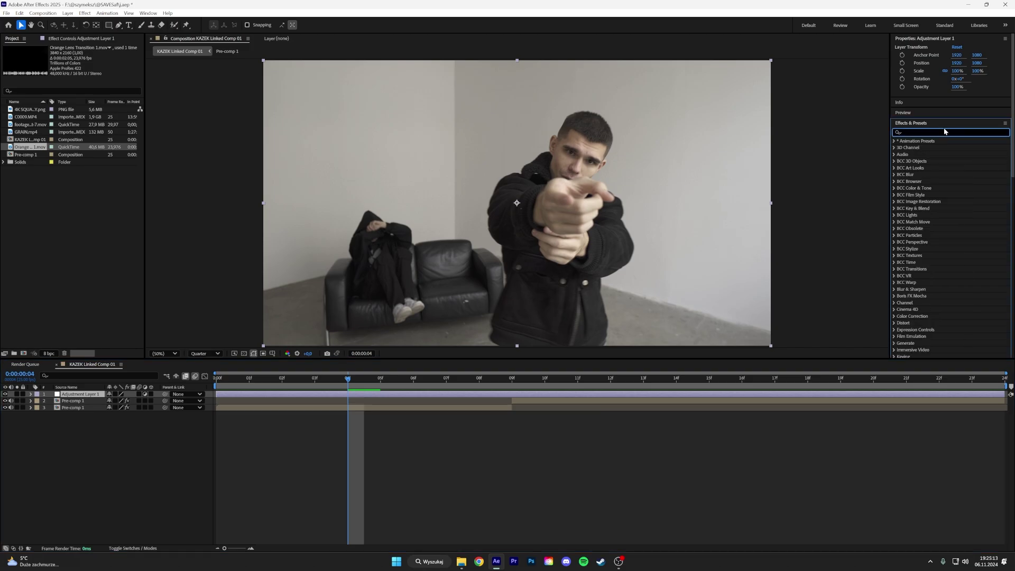
type("lume")
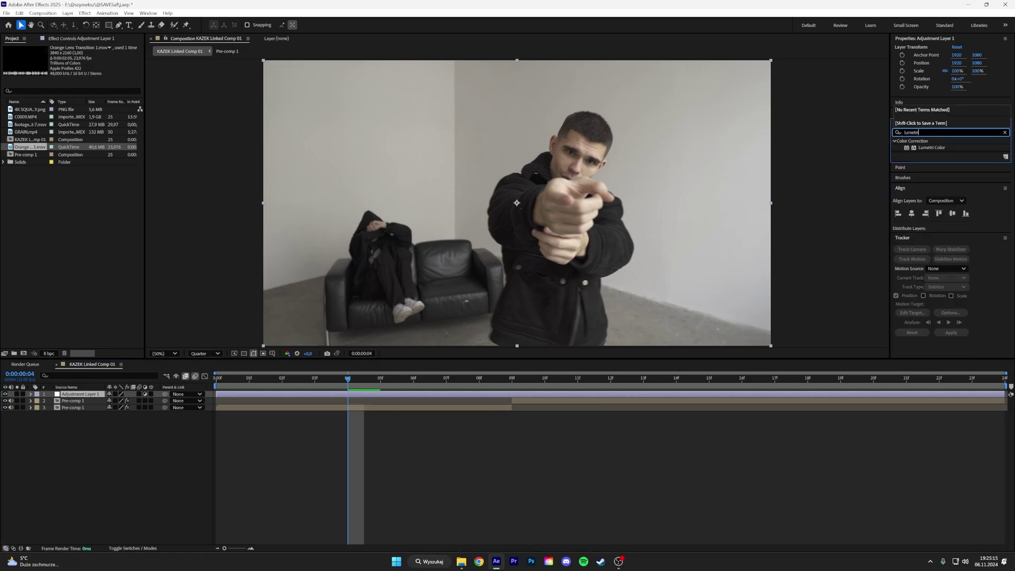
type("tri")
left_click_drag(931, 147, 440, 400)
Load TURQUOISE.cube as the Input LUT in Lumetri Color's Basic Correction and preview the look.
left_click(10, 61)
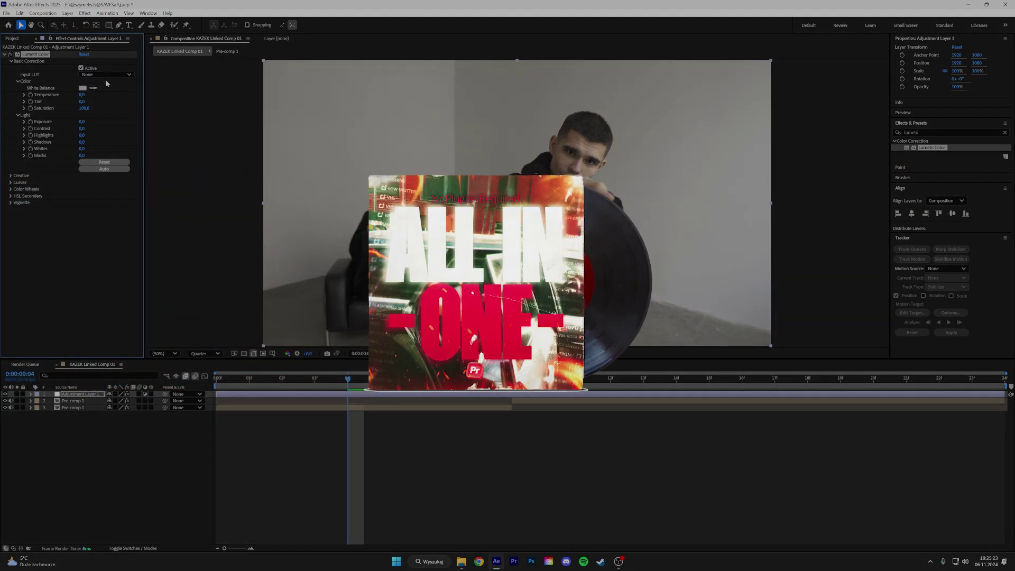
left_click(104, 75)
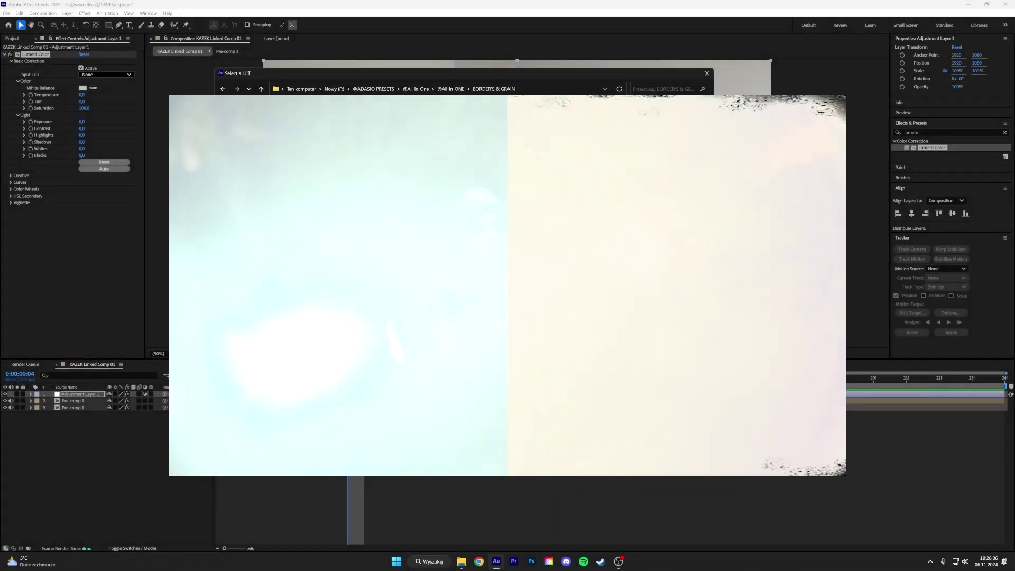
left_click(326, 234)
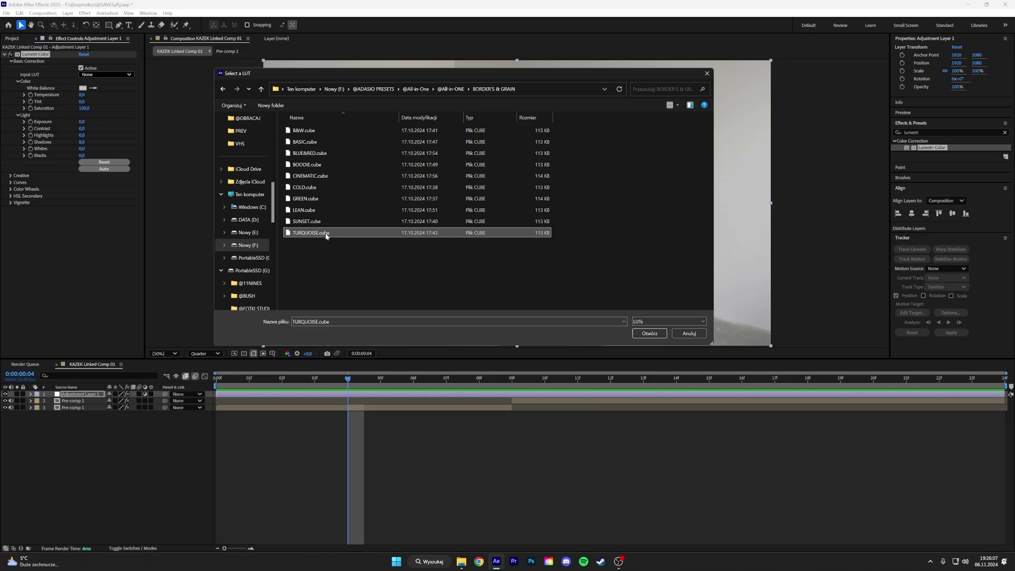
left_click(645, 332)
key("space")
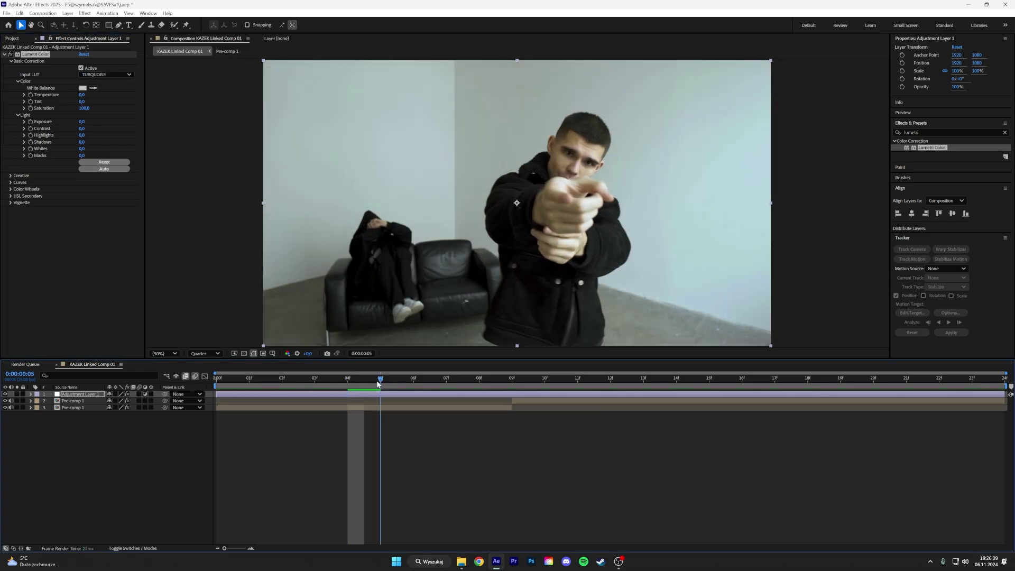
key("space")
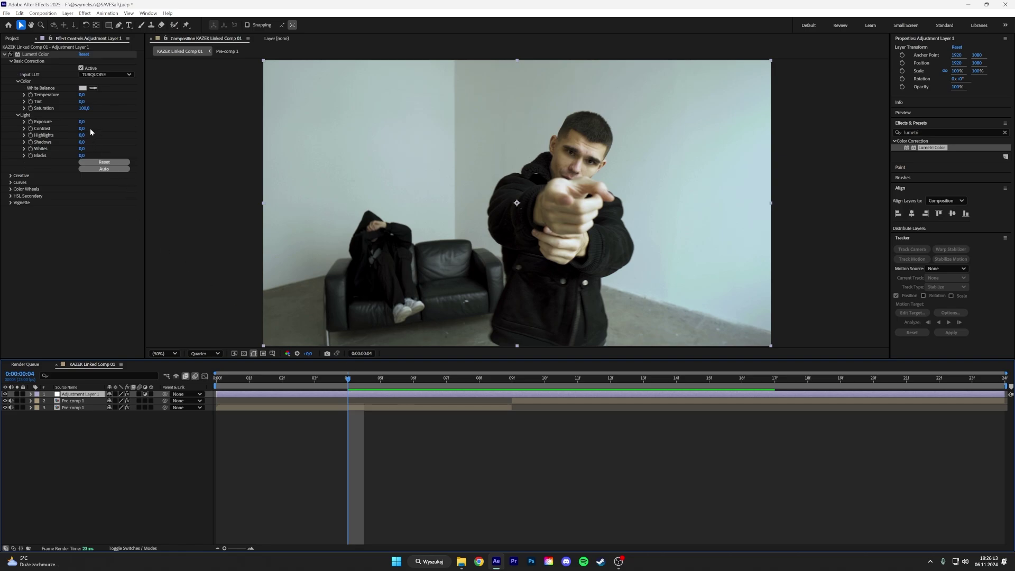
Set Lumetri's Tint and Shadows to about -13 and Contrast to about 31, and raise Saturation, Highlights and Whites, keeping Temperature at 0.
left_click_drag(80, 96, 85, 95)
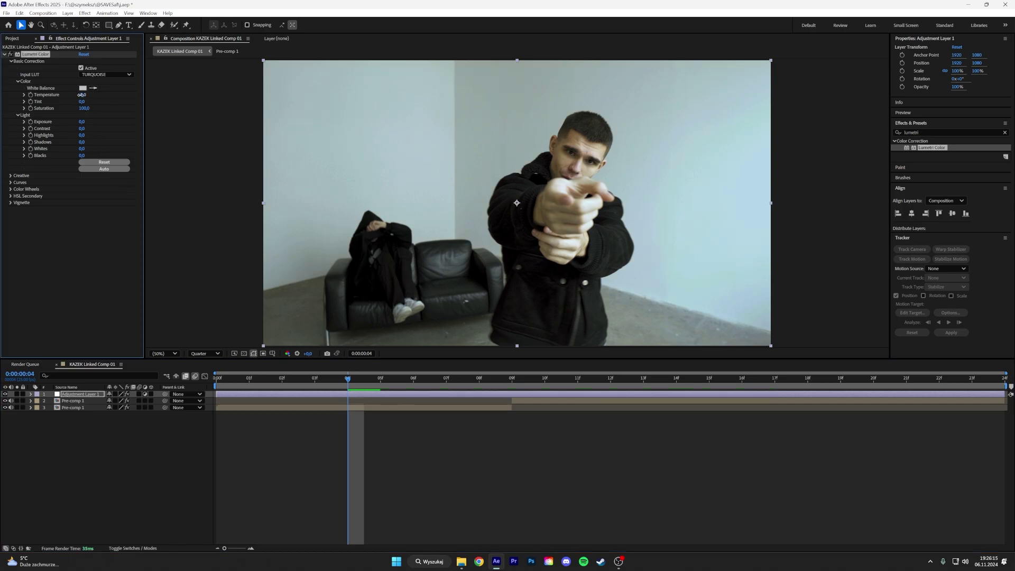
key("ctrl+z")
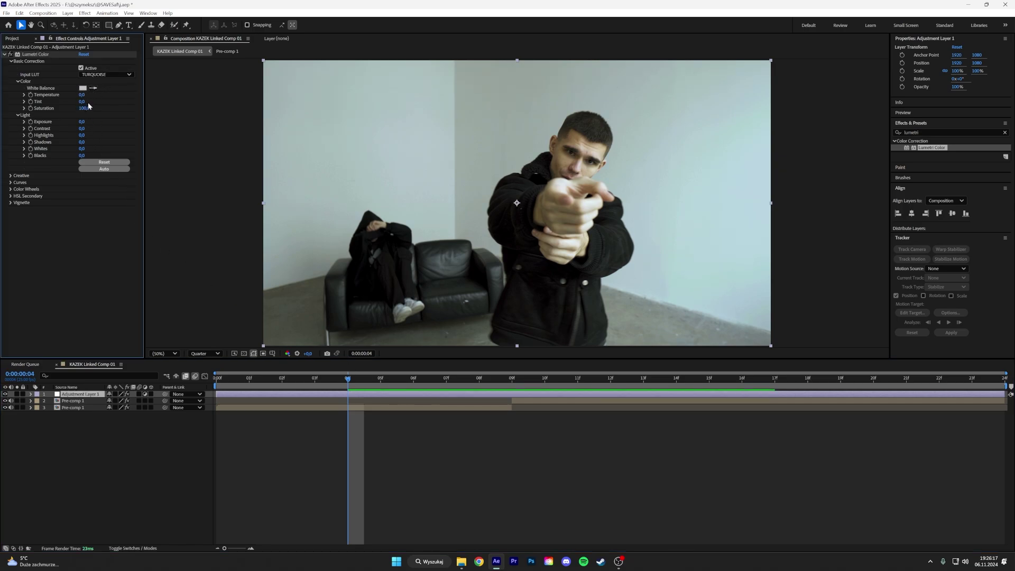
left_click_drag(82, 101, 90, 100)
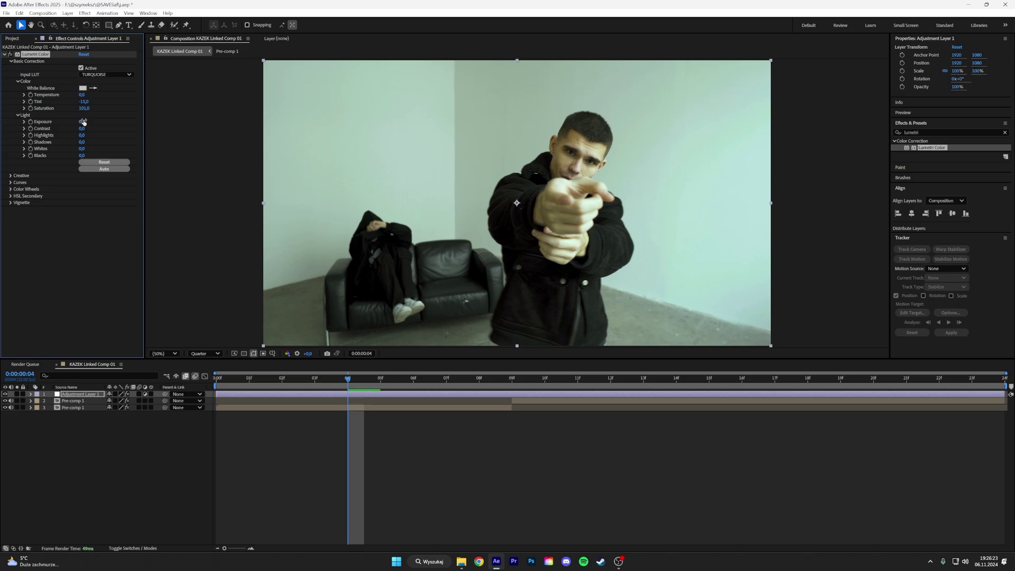
mouse_move(82, 128)
left_mouse_down()
mouse_move(125, 130)
mouse_move(98, 132)
left_mouse_up()
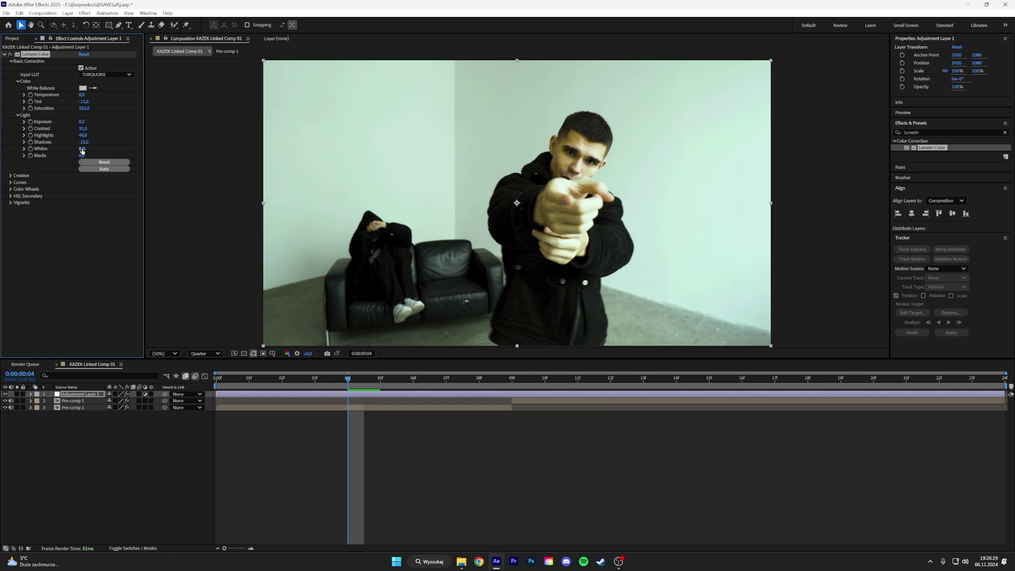
Preview the colour grade over the transition and bring back the list of project items.
left_click_drag(348, 379, 392, 396)
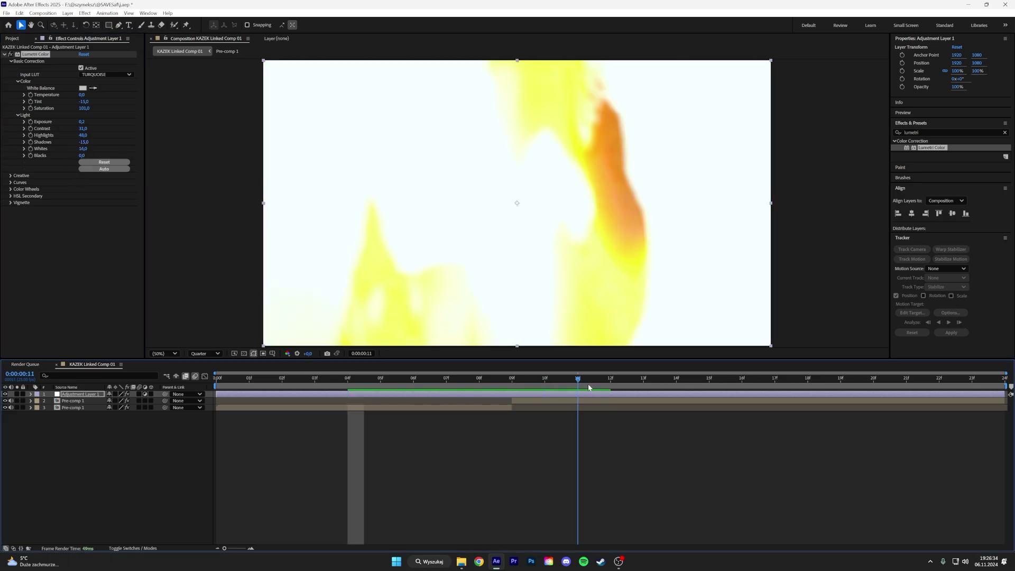
left_click(528, 435)
left_click(12, 38)
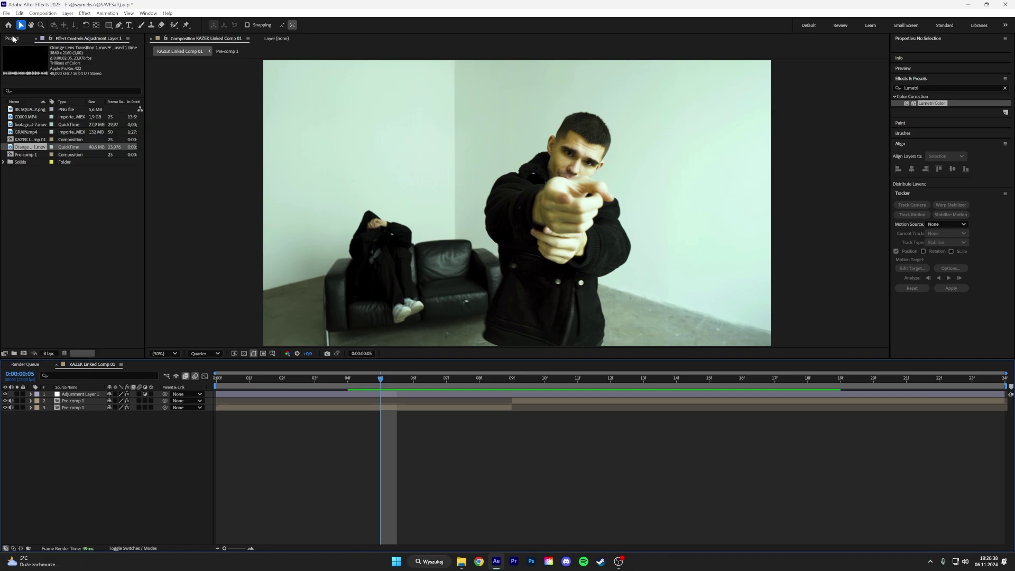
Add GRAIN.mp4 above the adjustment layer in the KAZEK composition and set its blending mode to Overlay.
left_click_drag(26, 131, 228, 396)
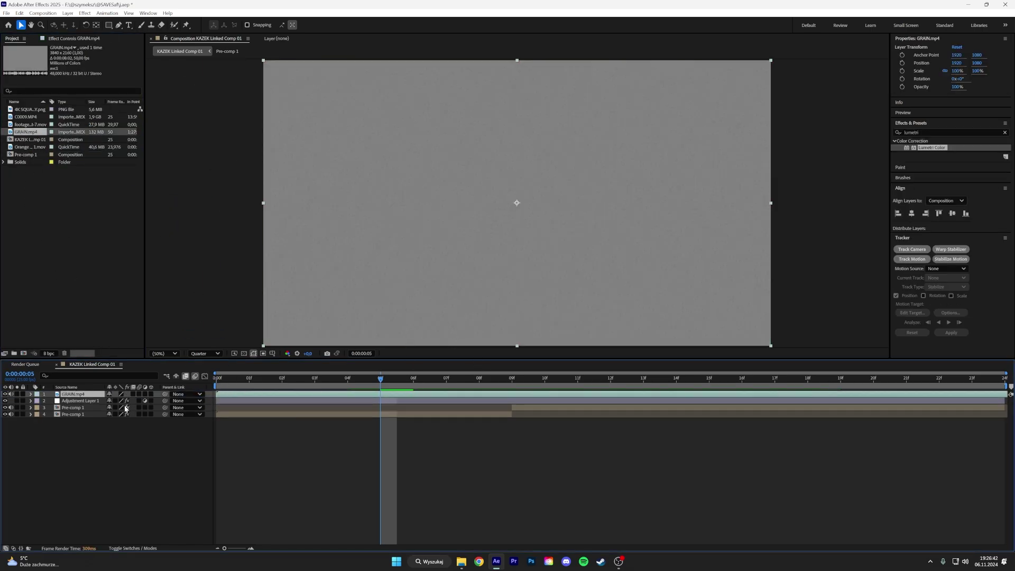
left_click(135, 548)
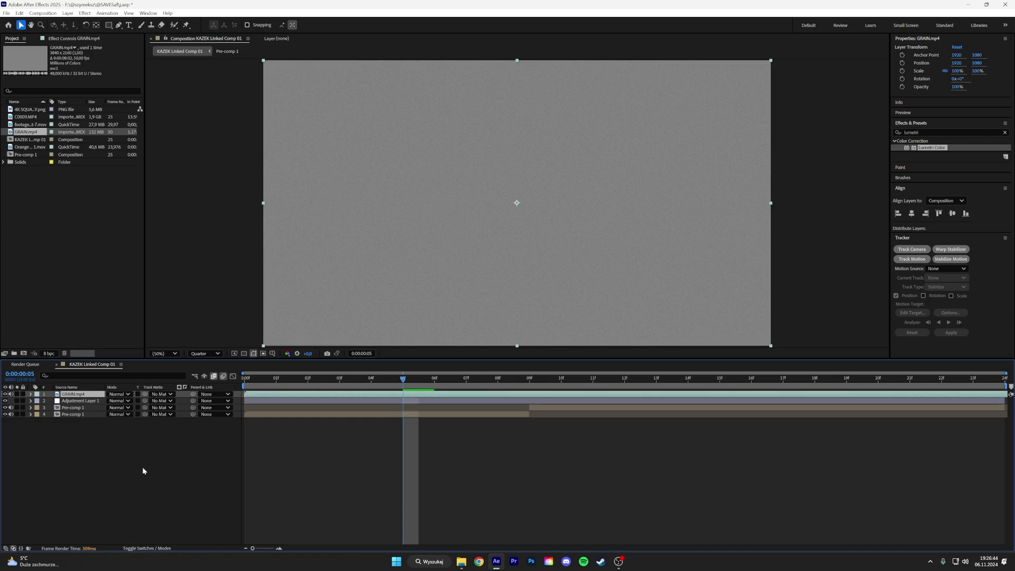
left_click(114, 396)
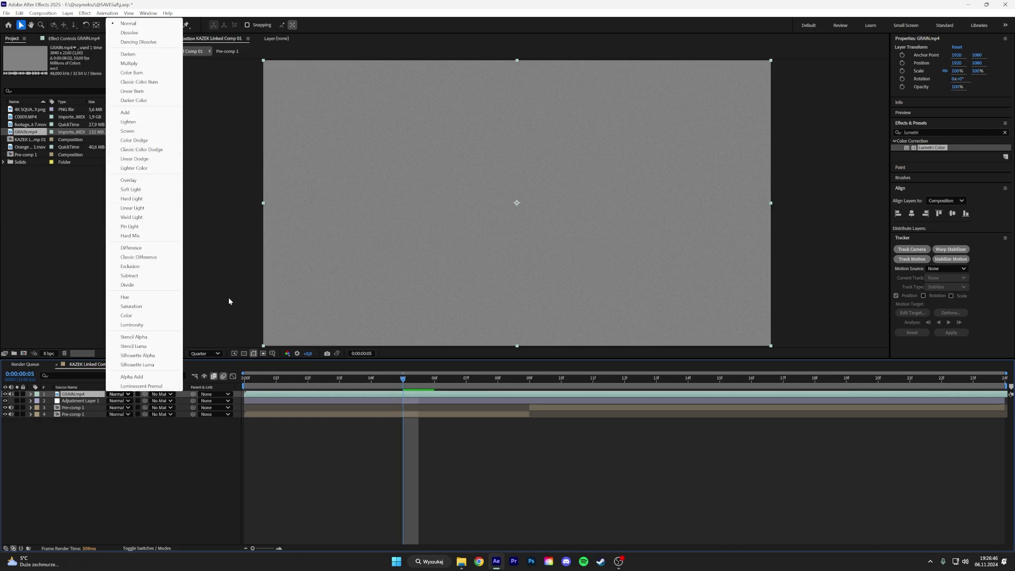
left_click(129, 180)
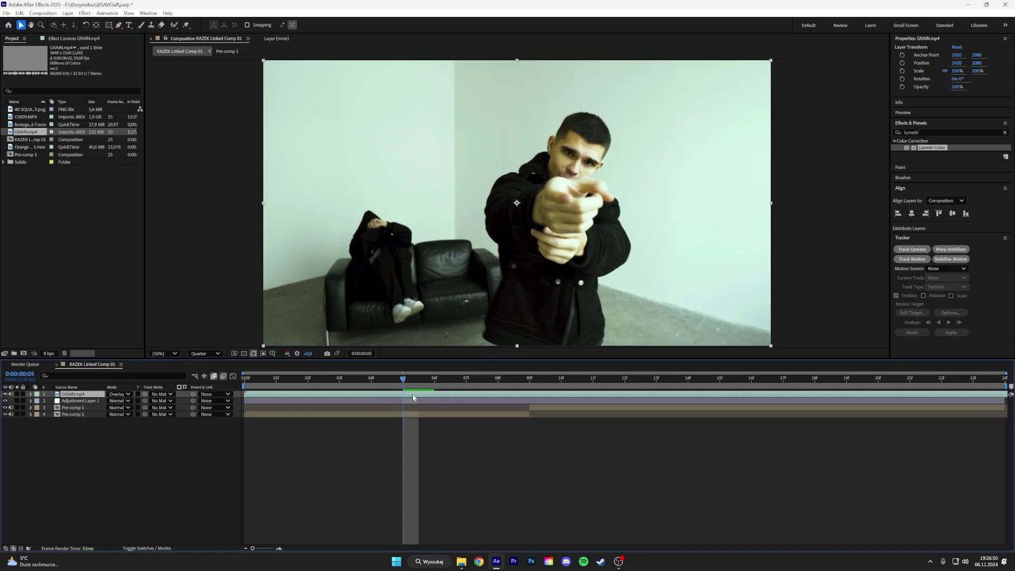
left_click(421, 436)
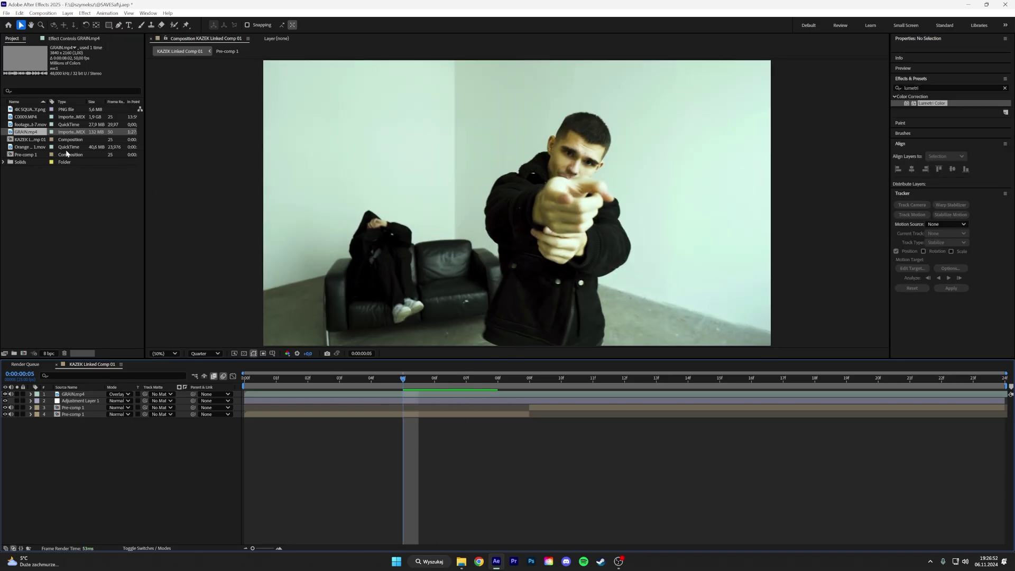
Add the 4K SQUARE DIRTY.png frame as the uppermost layer and stretch its scale to about 183% by 104% so it surrounds the picture.
left_click_drag(25, 112, 52, 404)
key("s")
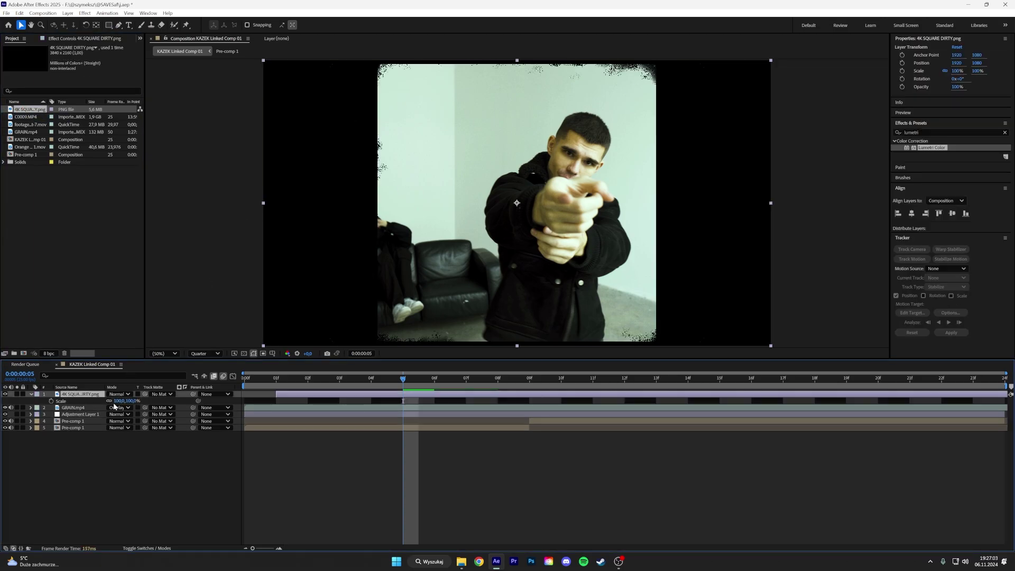
left_click_drag(132, 401, 153, 404)
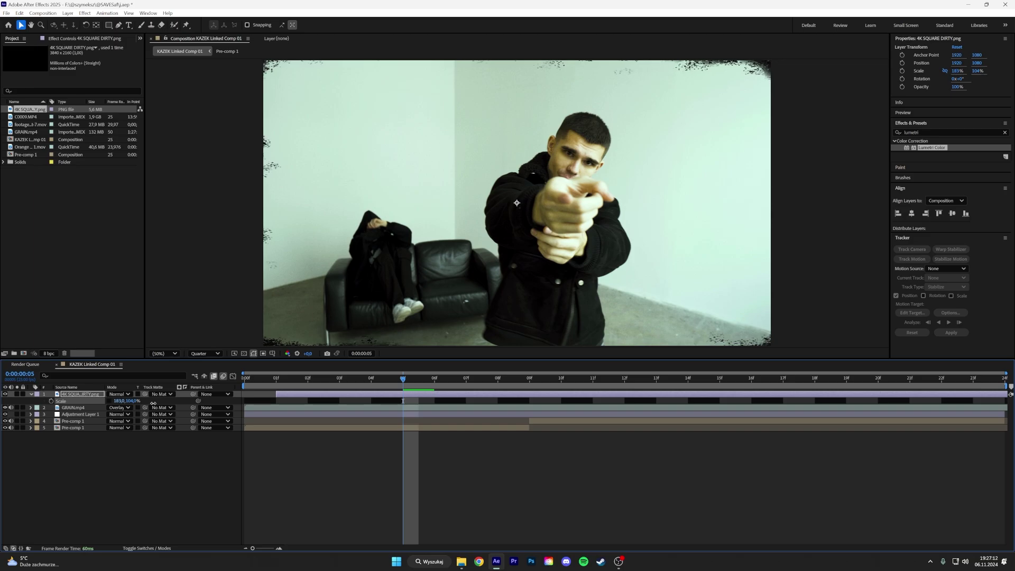
left_click(411, 485)
Shift the dirty frame layer to start at 0:00:00:00 and preview the composition from the beginning.
left_click_drag(403, 379, 244, 410)
left_click_drag(309, 396, 276, 395)
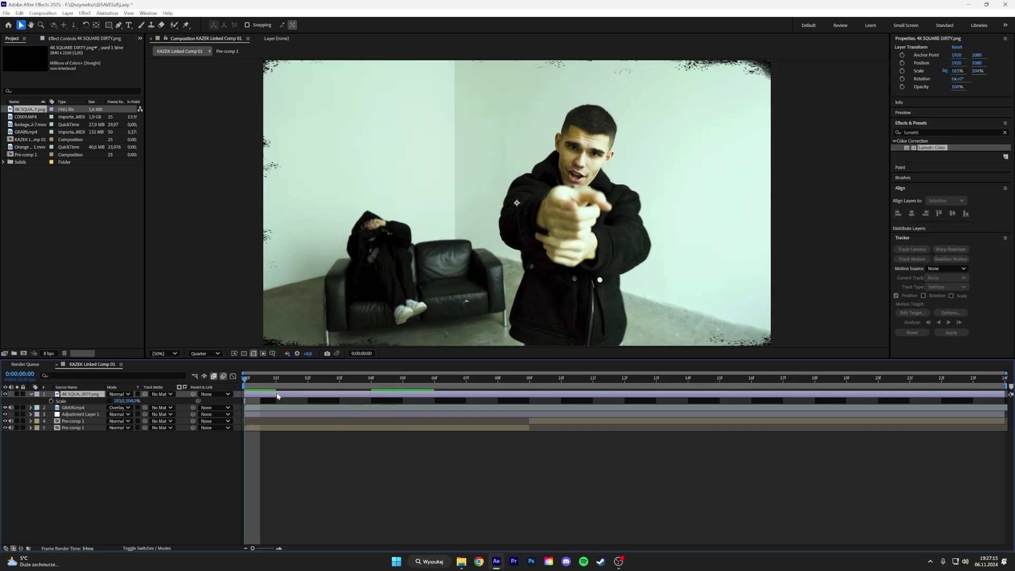
left_click(276, 396)
key("space")
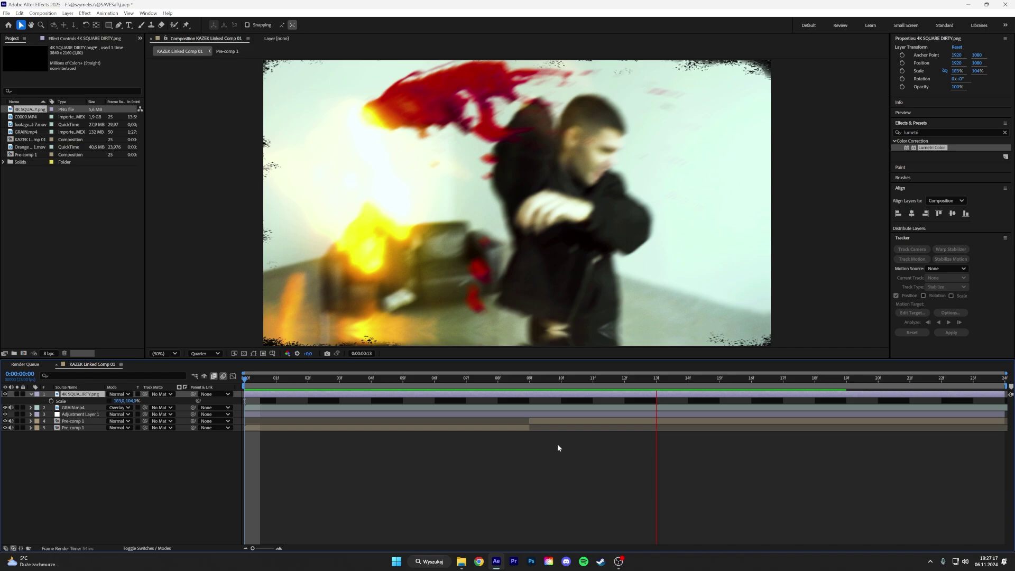